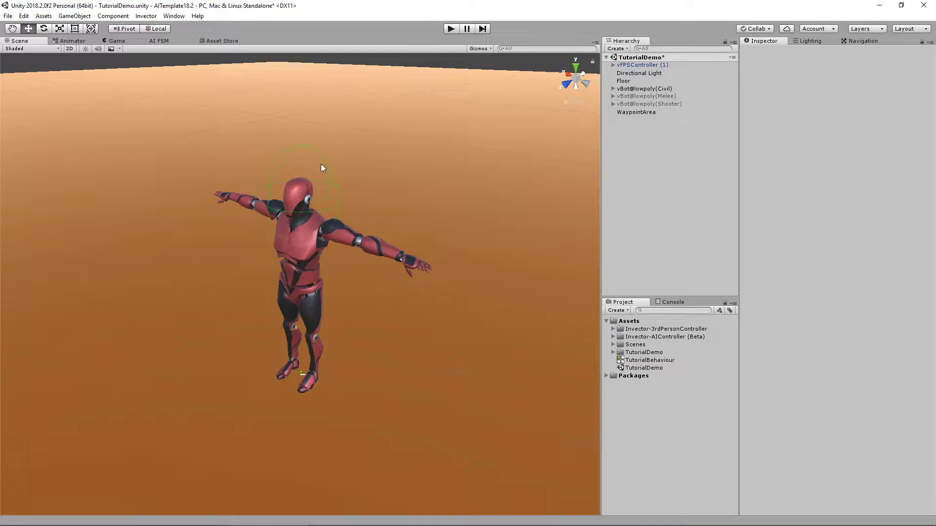
# Add the AI Headtrack component to the vBot@lowpoly(Civil) character.
pyautogui.keyDown('alt'); pyautogui.moveTo(335, 212); pyautogui.dragTo(414, 199); pyautogui.keyUp('alt')
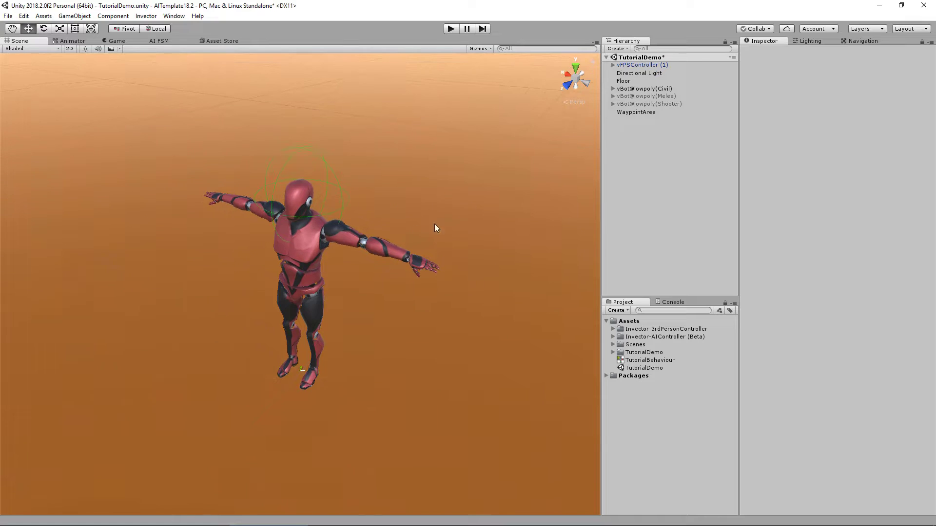
pyautogui.click(308, 242)
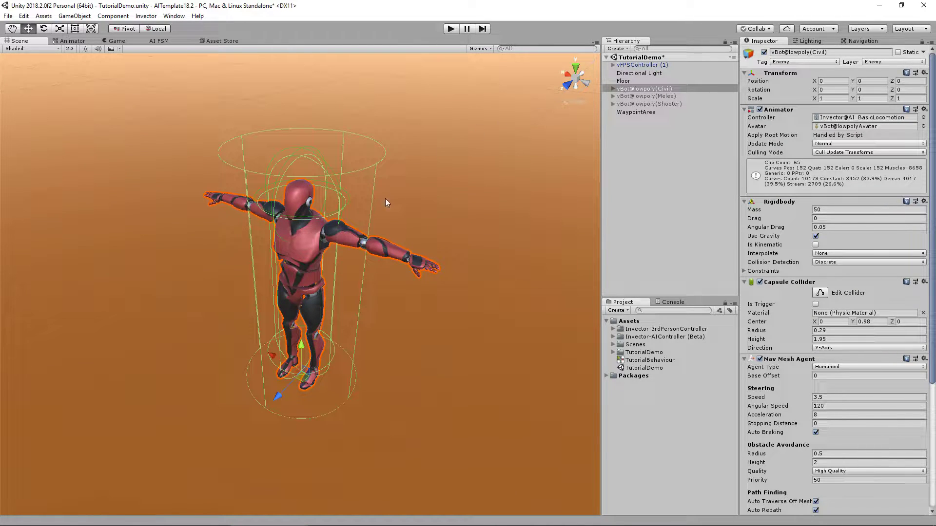
pyautogui.click(147, 16)
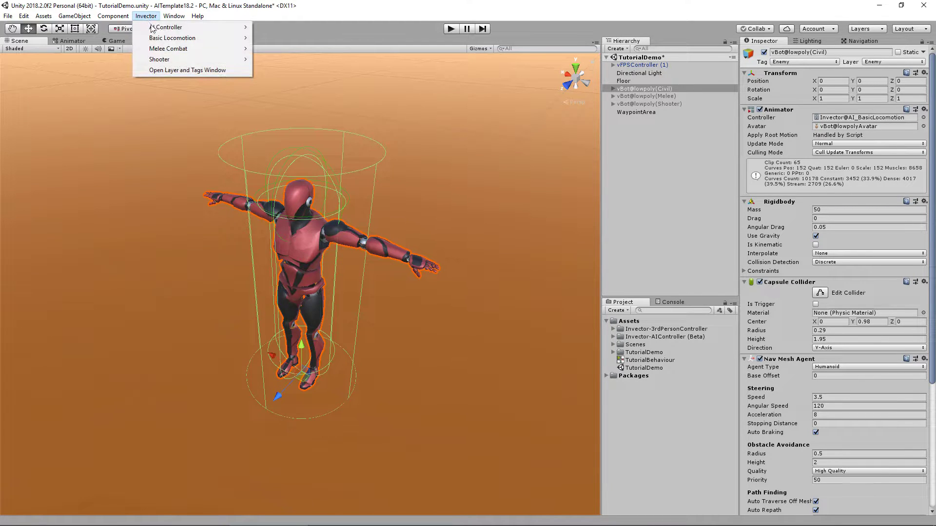
pyautogui.moveTo(158, 30)
pyautogui.moveTo(284, 44)
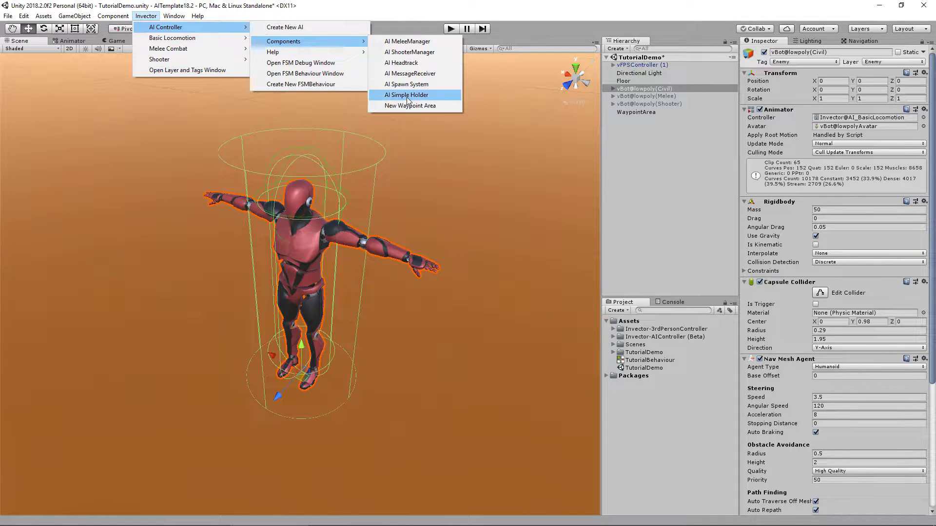
pyautogui.click(400, 63)
# Expand the properties of the new AI Headtrack component on the civil bot.
pyautogui.scroll(-3, 910, 318)
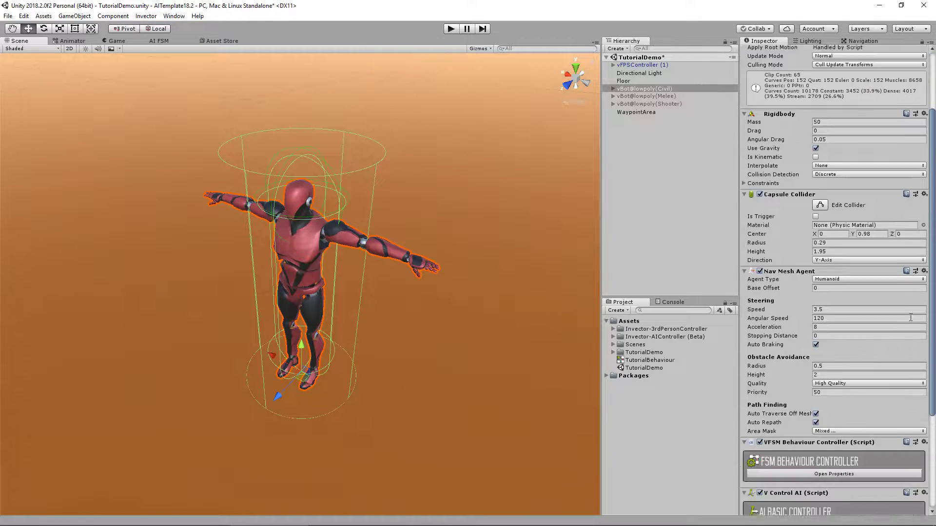
pyautogui.scroll(-5, 910, 318)
pyautogui.click(815, 484)
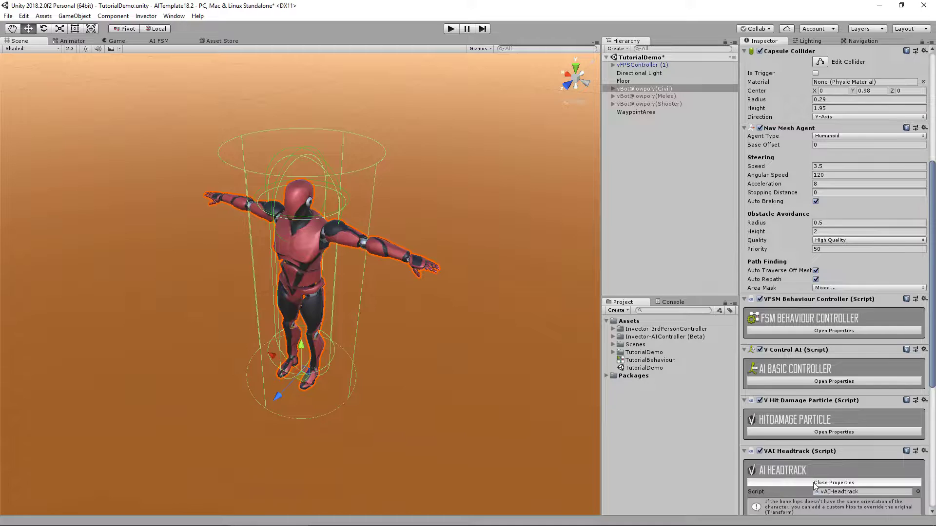
pyautogui.scroll(-9, 814, 485)
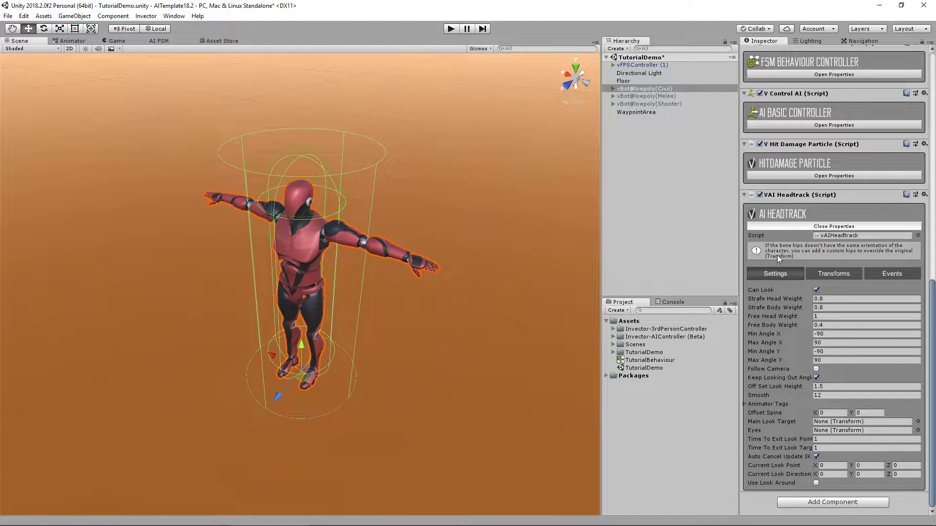
# Expand vBot@lowpoly(Civil) in the hierarchy and compare the Hips bone's axis orientation with that of the character root.
pyautogui.click(613, 89)
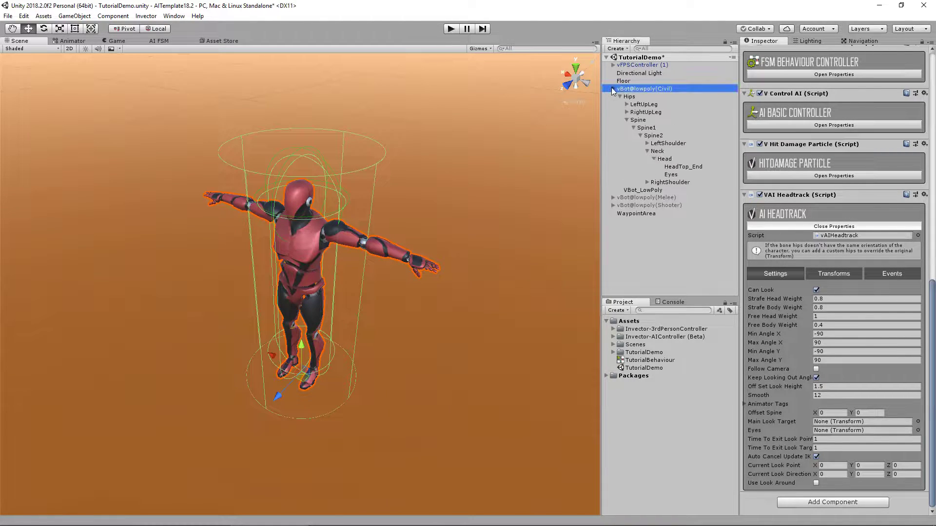
pyautogui.click(629, 96)
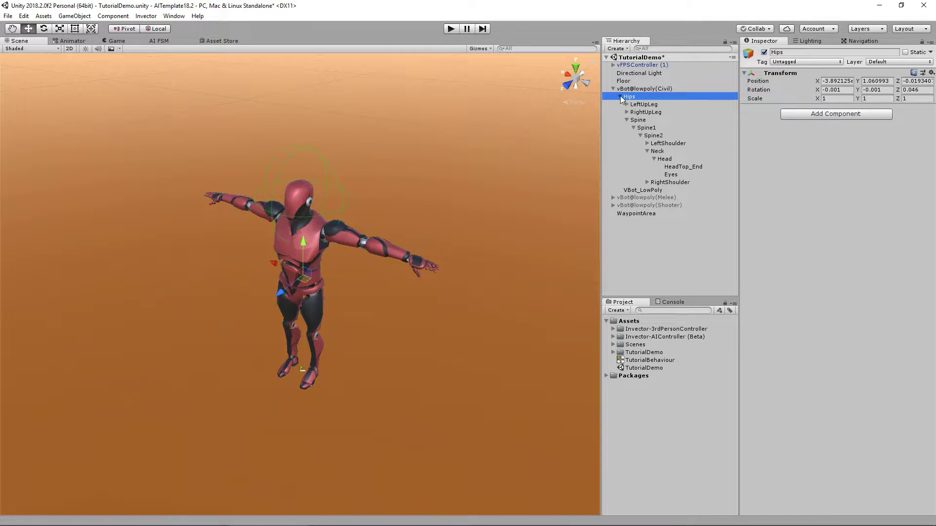
pyautogui.click(620, 96)
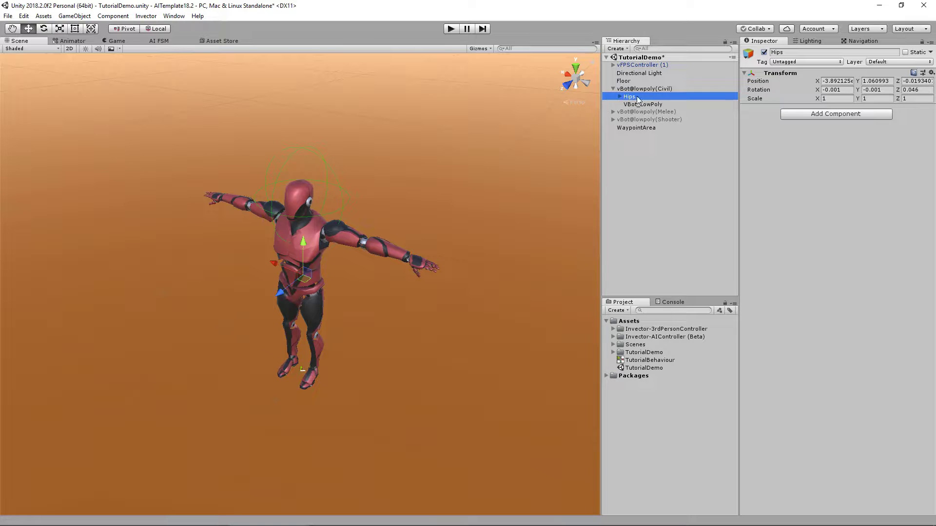
pyautogui.moveTo(426, 231); pyautogui.dragTo(557, 153, button='right')
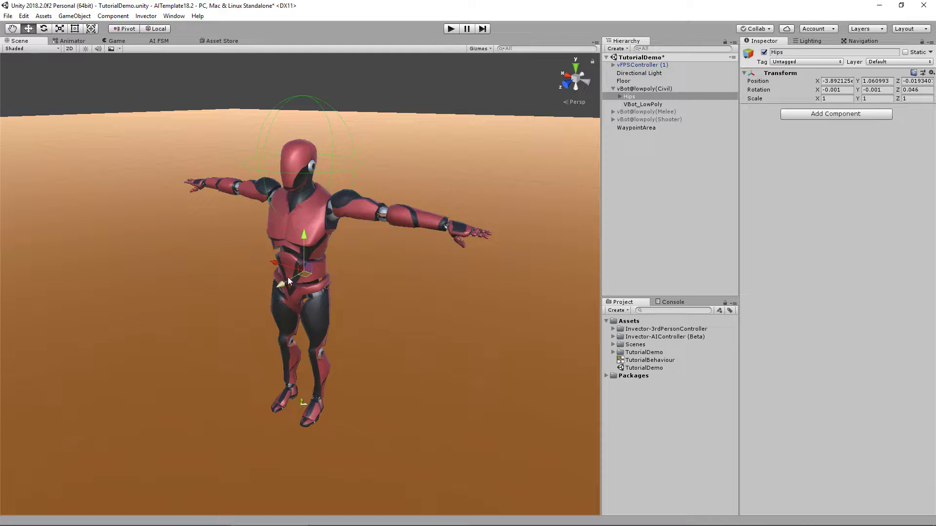
pyautogui.click(637, 90)
pyautogui.click(279, 430)
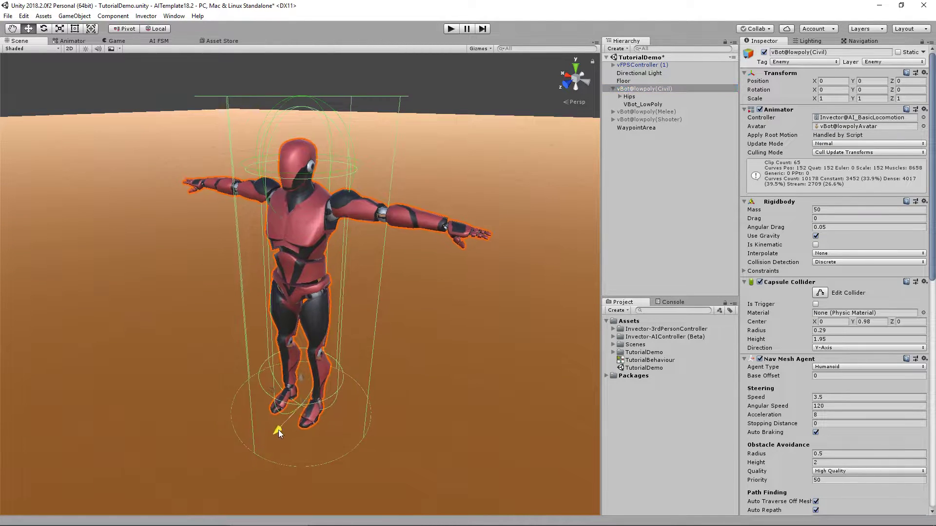
pyautogui.hotkey('ctrl', 'z')
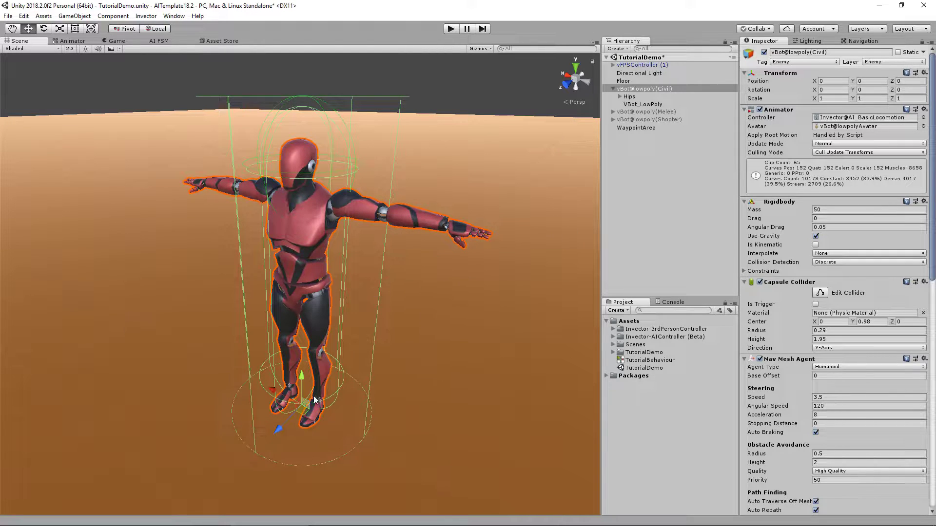
# Check the axes of Hips and the VBot_LowPoly mesh from above, and finish with the whole civil bot selected and framed.
pyautogui.click(638, 97)
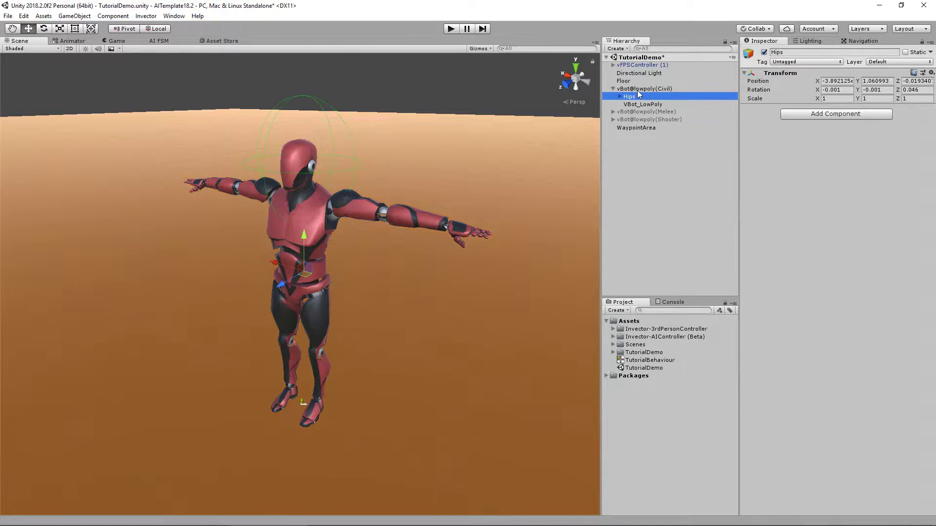
pyautogui.click(575, 66)
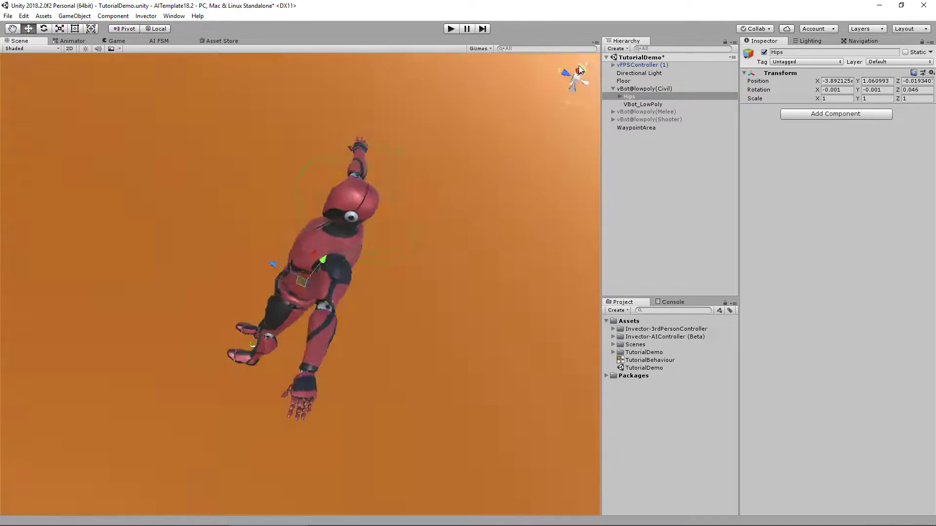
pyautogui.click(643, 104)
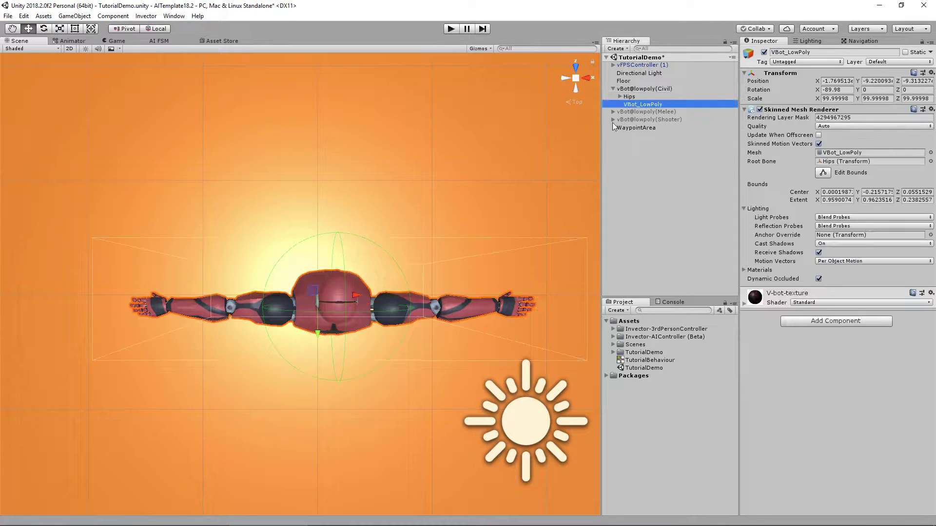
pyautogui.keyDown('alt'); pyautogui.moveTo(341, 171); pyautogui.dragTo(376, 255); pyautogui.keyUp('alt')
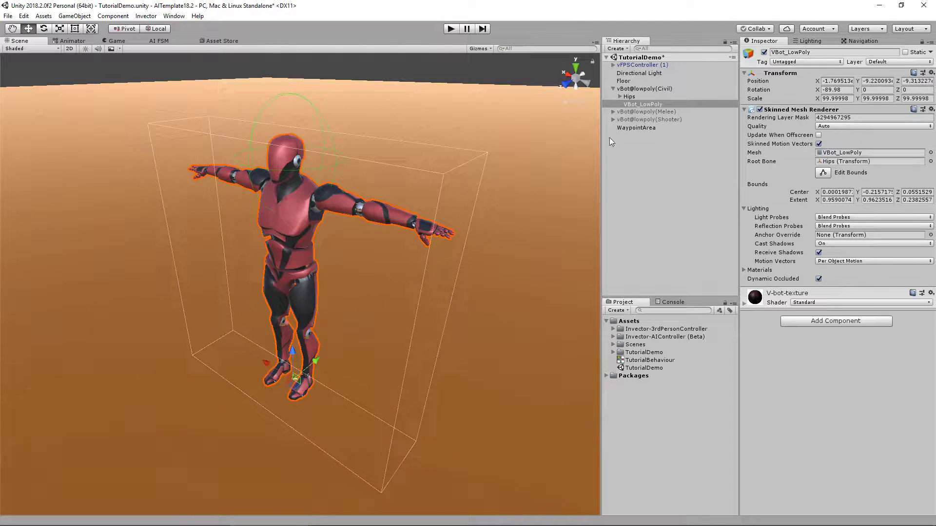
pyautogui.click(643, 89)
pyautogui.press('f')
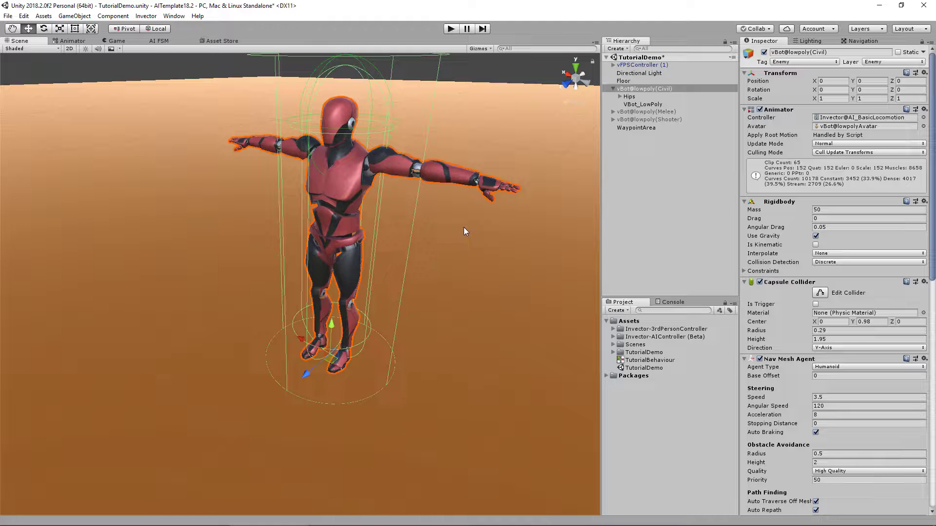
# Create an empty child object named CustomHips under the Hips bone.
pyautogui.rightClick(632, 97)
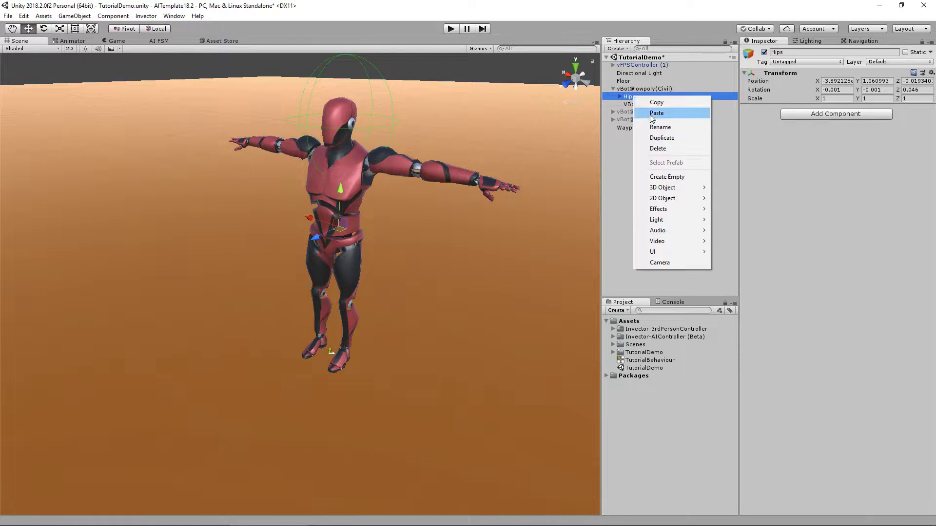
pyautogui.click(684, 178)
pyautogui.write('Custo')
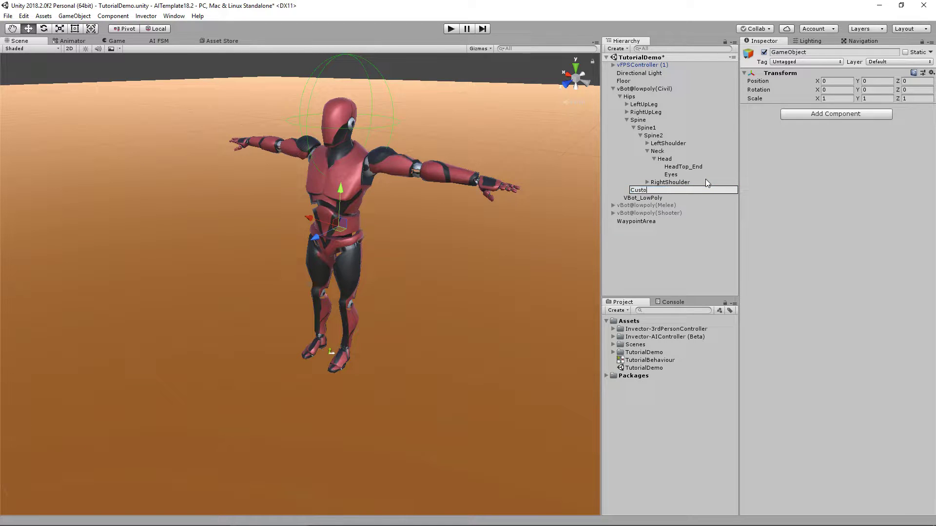
pyautogui.write('mHips')
pyautogui.press('Return')
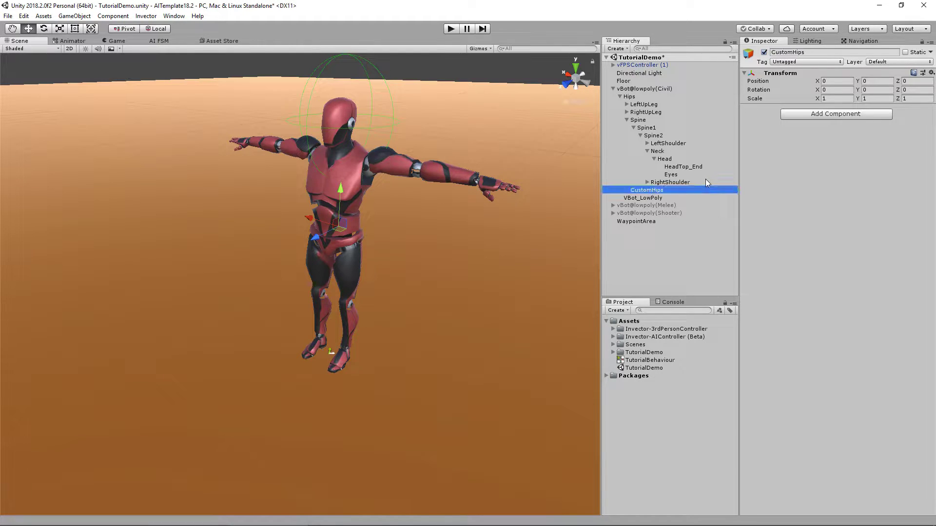
# Assign CustomHips as the Hips transform of the civil bot's AI Headtrack, and delete the CustomHips object.
pyautogui.click(656, 89)
pyautogui.scroll(-10, 852, 355)
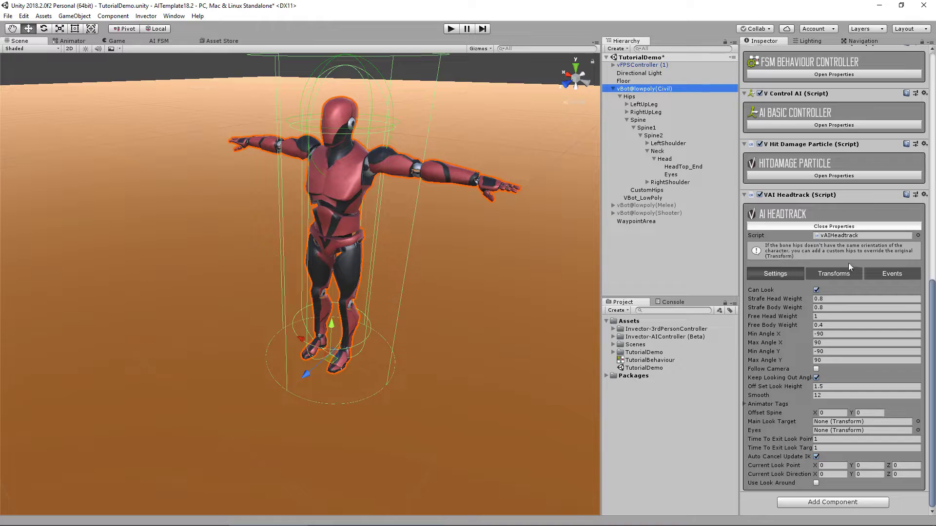
pyautogui.click(832, 276)
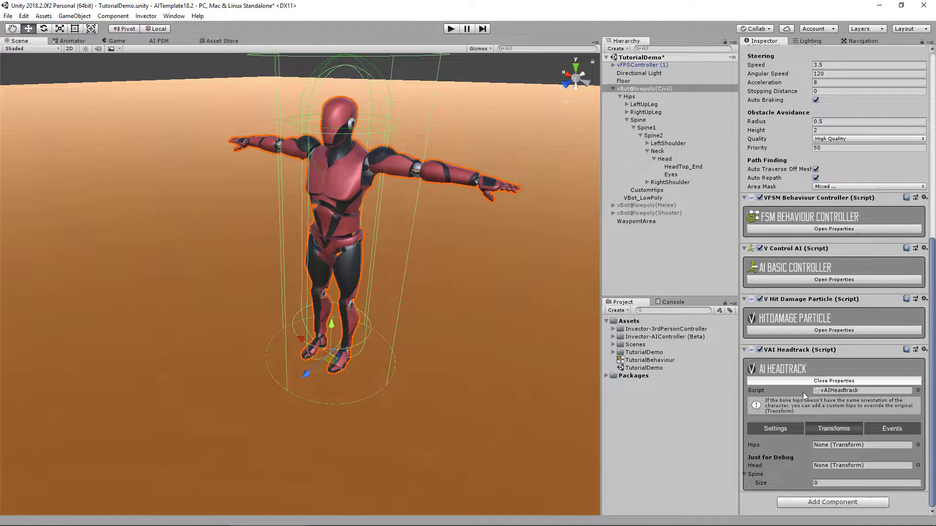
pyautogui.moveTo(646, 190); pyautogui.dragTo(827, 445)
pyautogui.click(659, 189)
pyautogui.press('Delete')
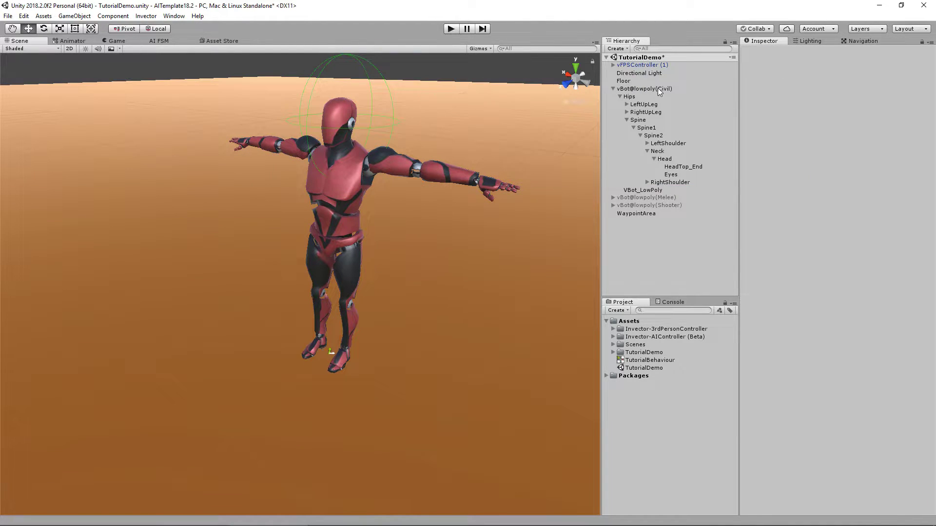
# Return to the AI Headtrack settings of vBot@lowpoly(Civil) and widen the Inspector so the full property labels are readable.
pyautogui.click(660, 89)
pyautogui.scroll(-5, 792, 379)
pyautogui.click(797, 380)
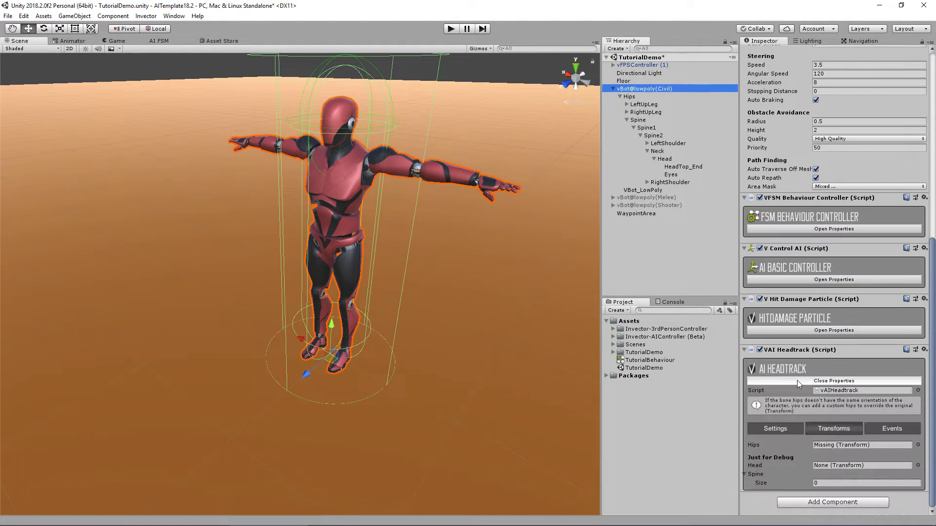
pyautogui.click(794, 428)
pyautogui.scroll(-5, 780, 409)
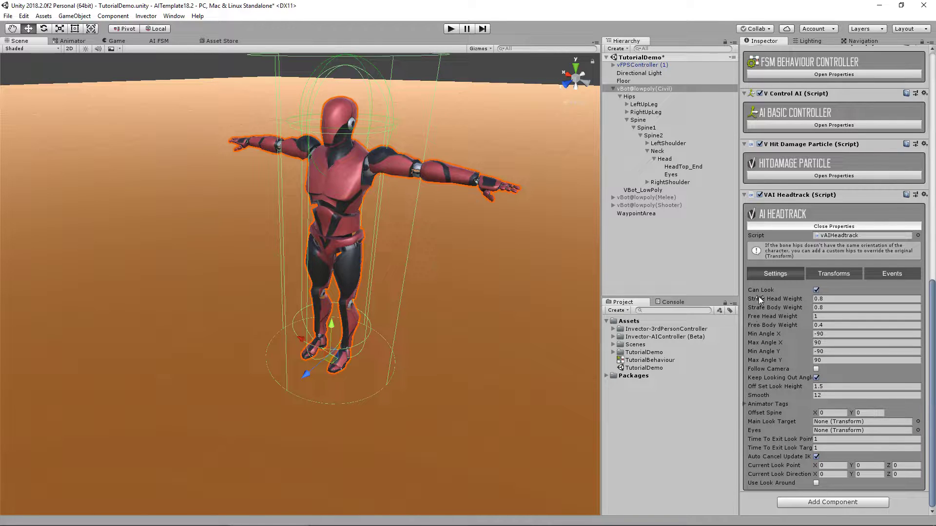
pyautogui.moveTo(758, 299); pyautogui.dragTo(780, 299)
pyautogui.moveTo(739, 384)
pyautogui.mouseDown()
pyautogui.moveTo(712, 383)
pyautogui.moveTo(730, 380)
pyautogui.mouseUp()
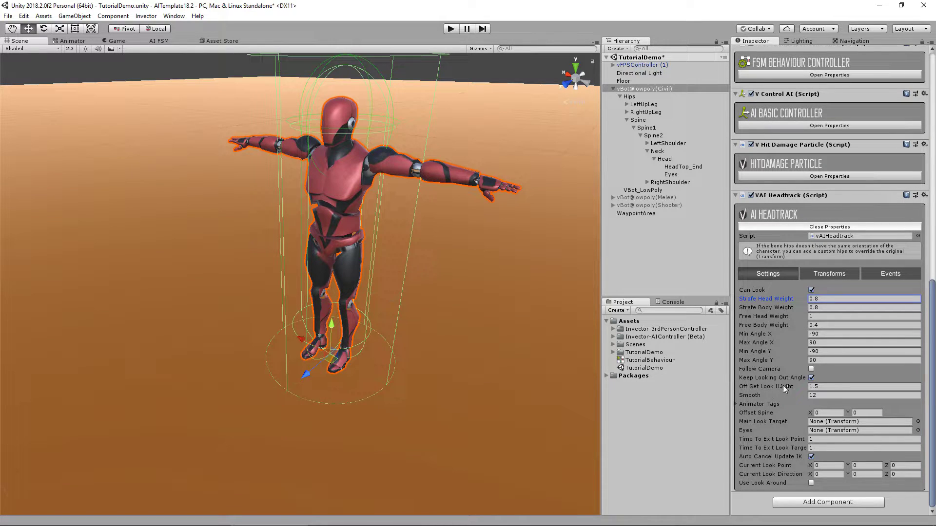
# Expand the Animator Tags list in the AI Headtrack settings and examine its tags.
pyautogui.scroll(-3, 389, 336)
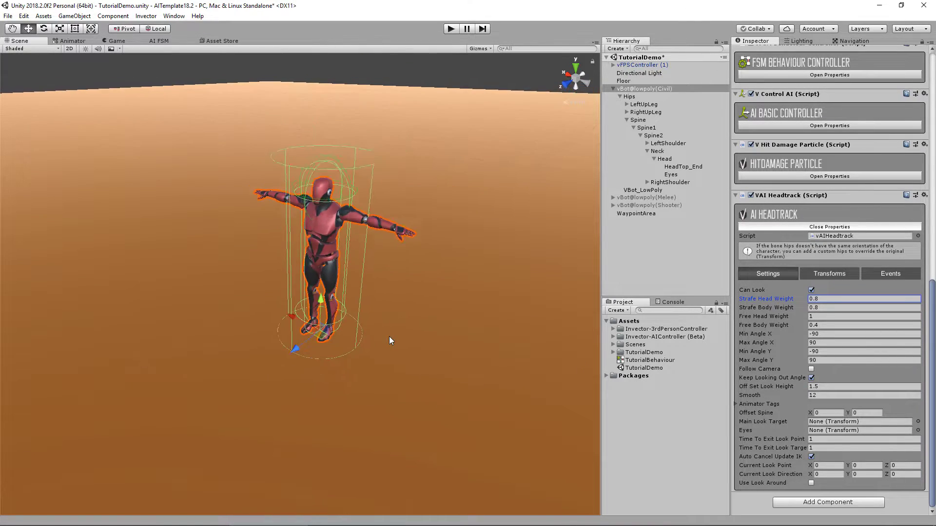
pyautogui.scroll(2, 389, 337)
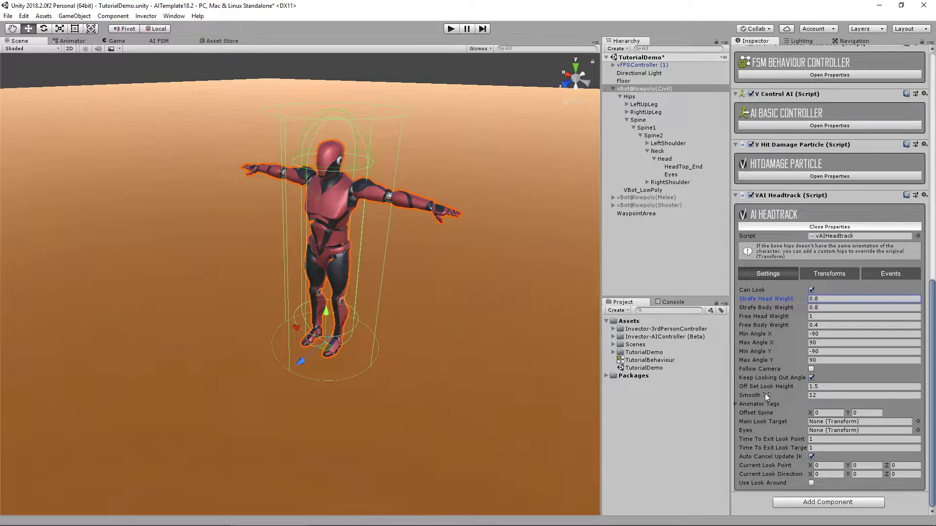
pyautogui.click(735, 404)
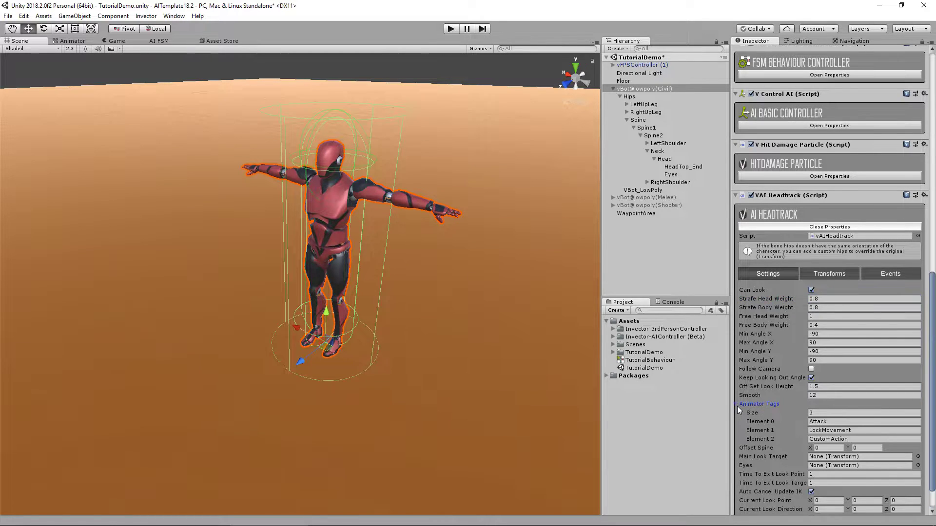
pyautogui.scroll(-2, 755, 387)
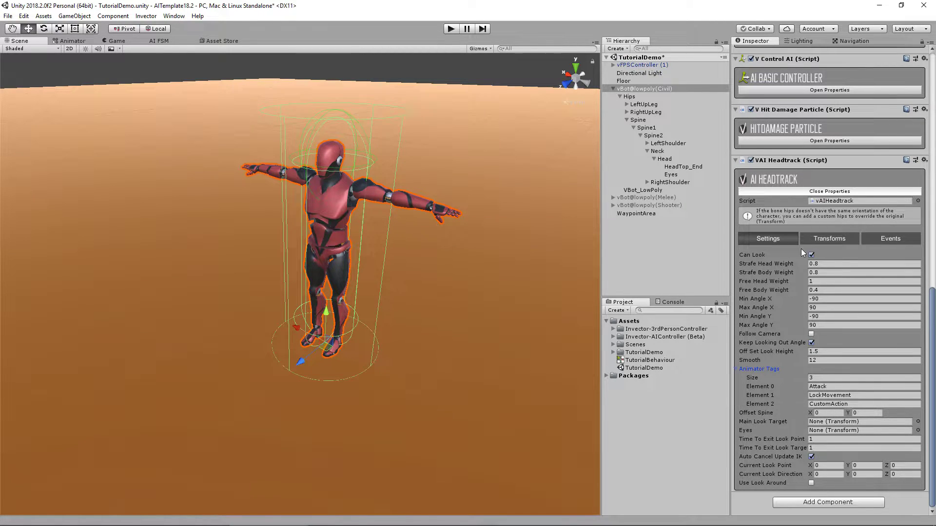
# Inspect the tag of the Pass_Card state, inside Actions and Keycard, in the animator controller of vBot@lowpoly(Shooter).
pyautogui.click(72, 41)
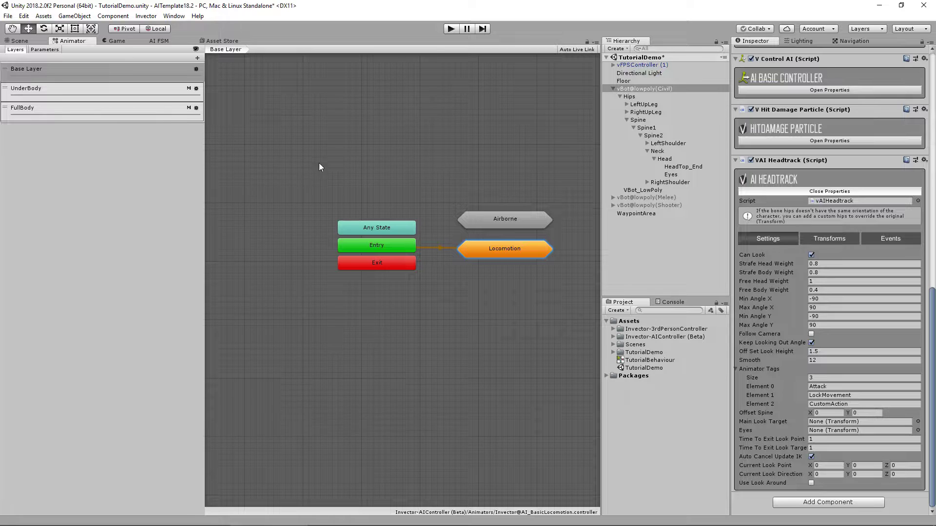
pyautogui.doubleClick(492, 243)
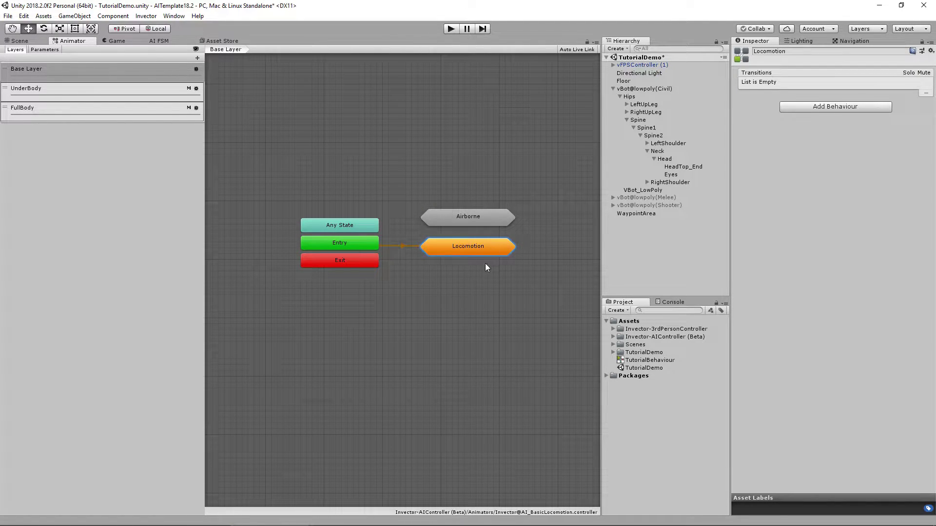
pyautogui.click(613, 89)
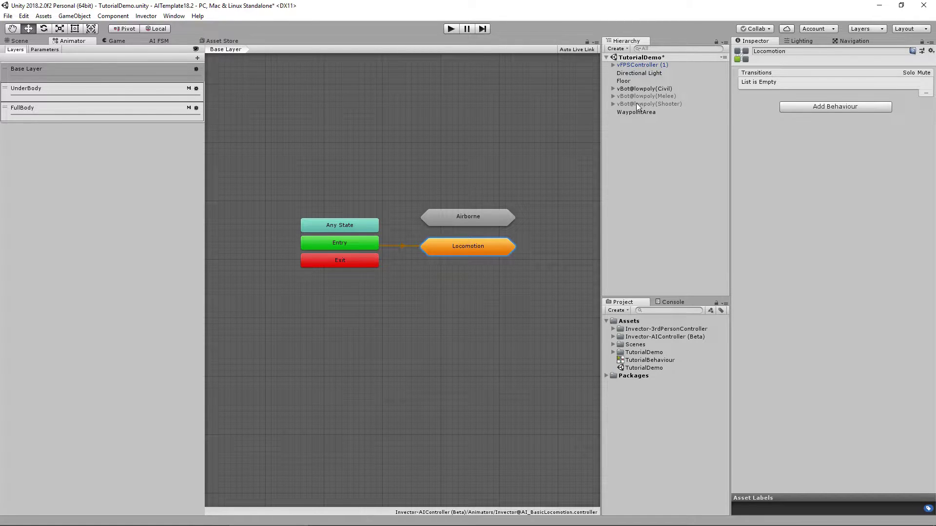
pyautogui.click(636, 104)
pyautogui.click(394, 294)
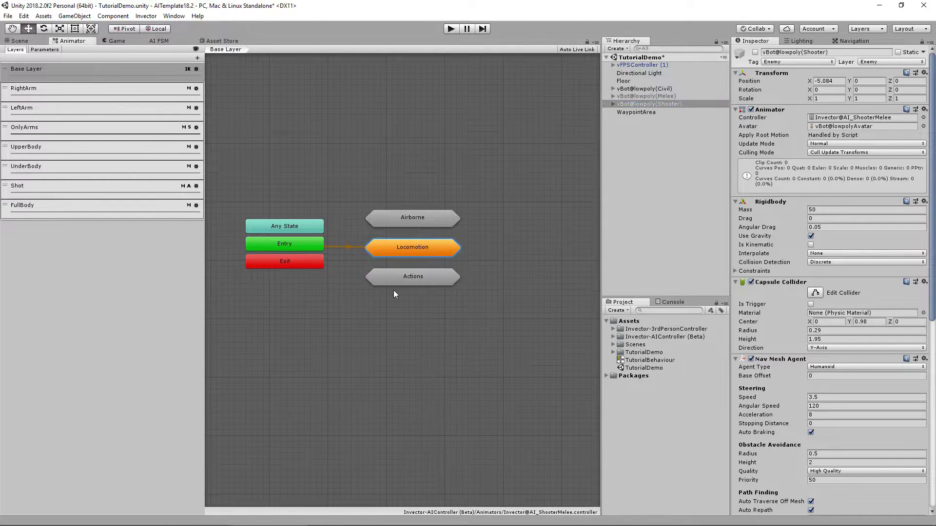
pyautogui.doubleClick(437, 282)
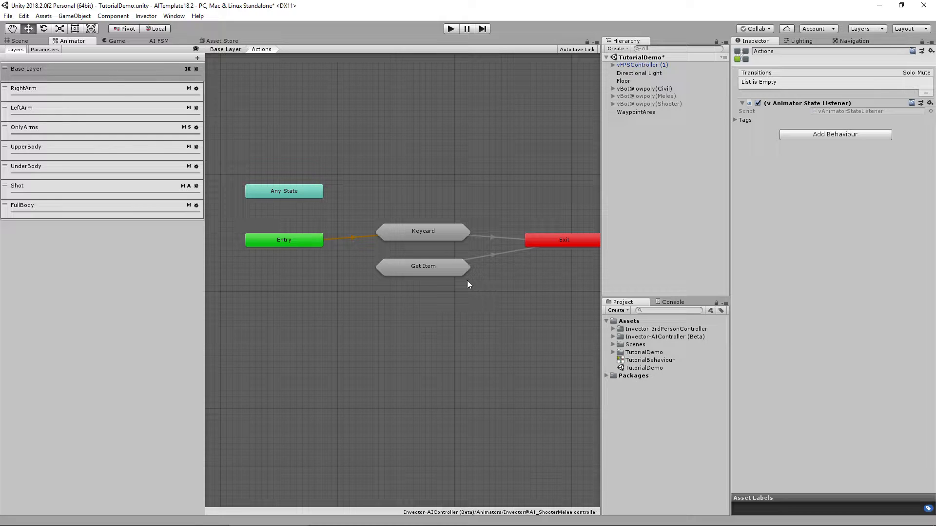
pyautogui.doubleClick(434, 229)
pyautogui.click(402, 205)
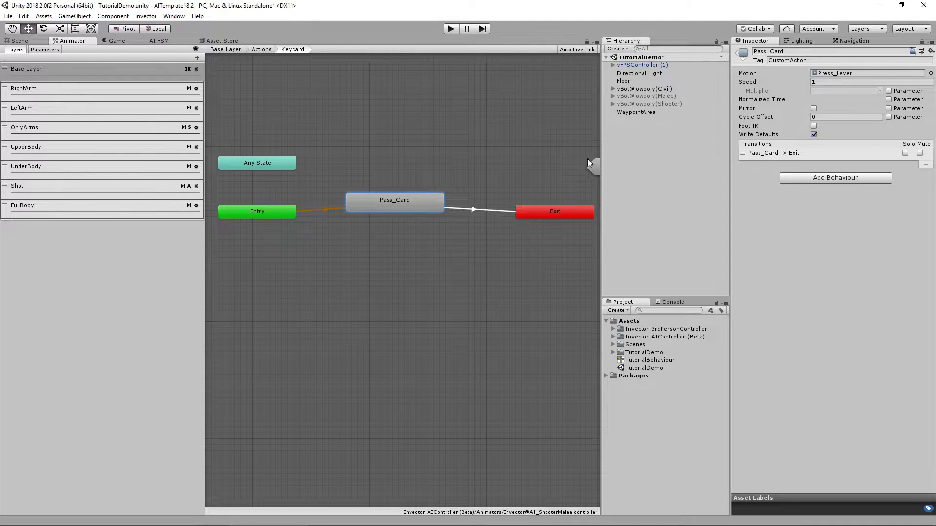
# Return to the AI Headtrack settings of vBot@lowpoly(Civil) and collapse the Animator Tags list.
pyautogui.click(647, 97)
pyautogui.click(648, 88)
pyautogui.scroll(-10, 868, 273)
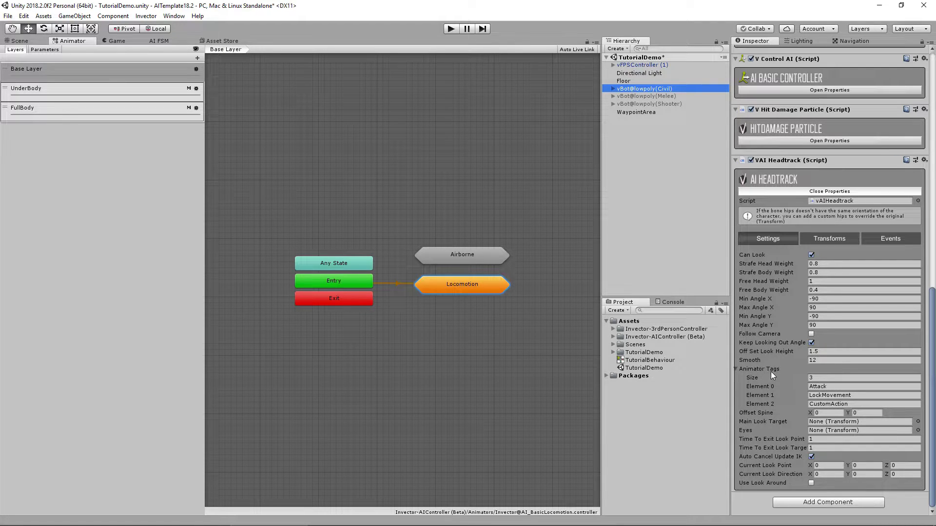
pyautogui.click(734, 369)
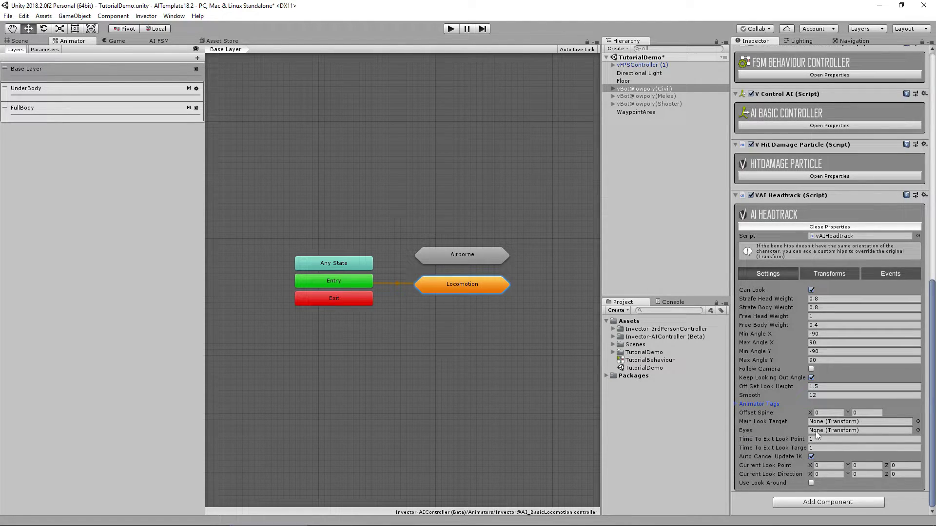
# Assign the Eyes transform used as the AI Basic Controller's Detection Point Reference to the Eyes property of AI Headtrack.
pyautogui.scroll(5, 821, 431)
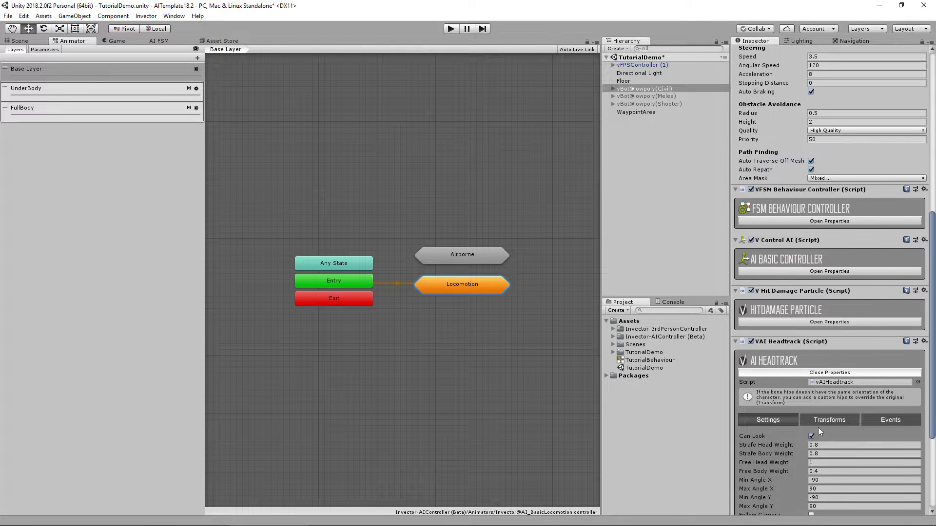
pyautogui.click(839, 273)
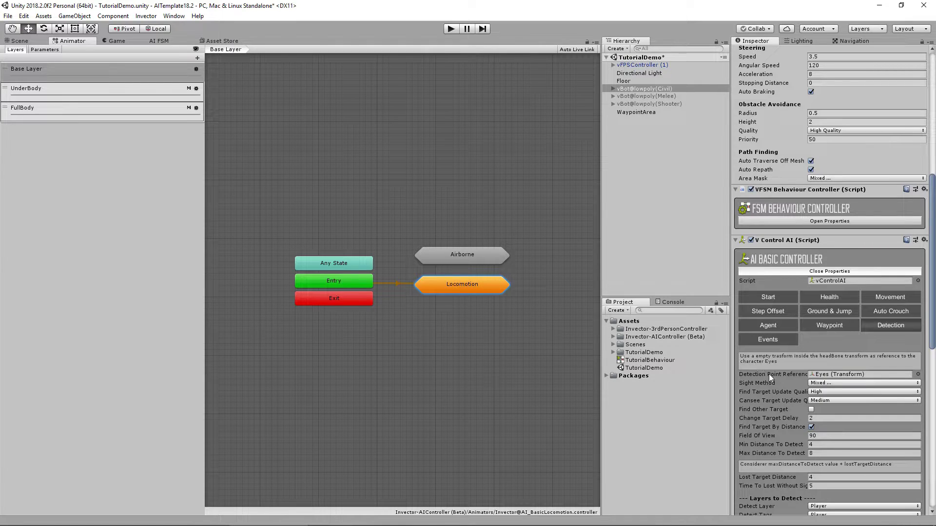
pyautogui.click(790, 374)
pyautogui.scroll(-6, 780, 293)
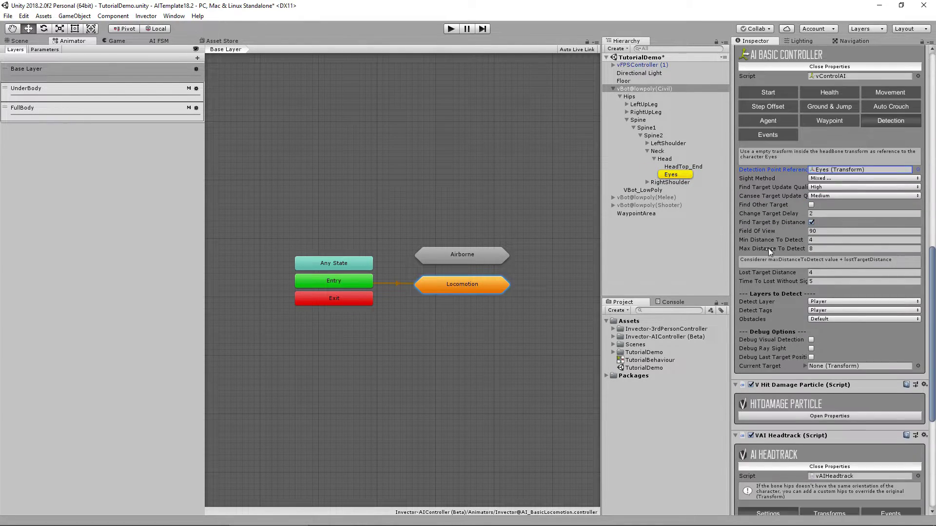
pyautogui.scroll(-3, 782, 511)
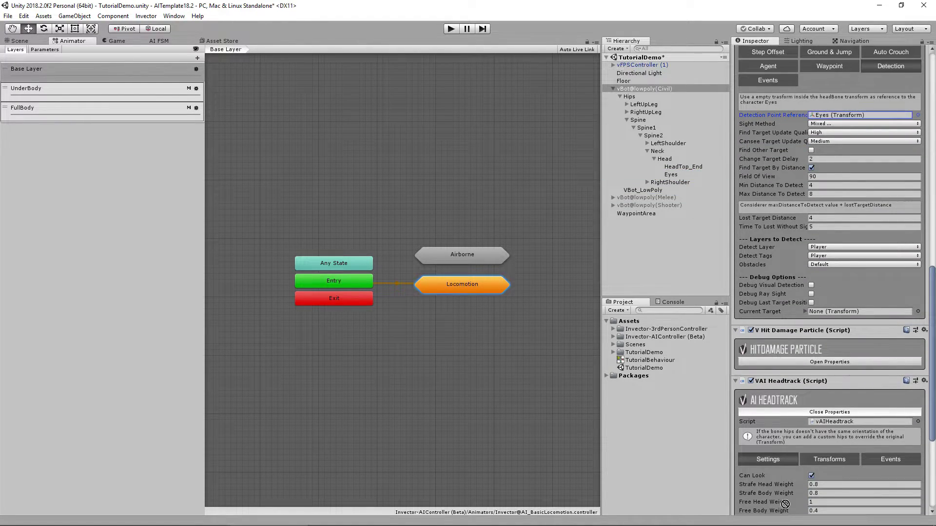
pyautogui.scroll(-4, 790, 497)
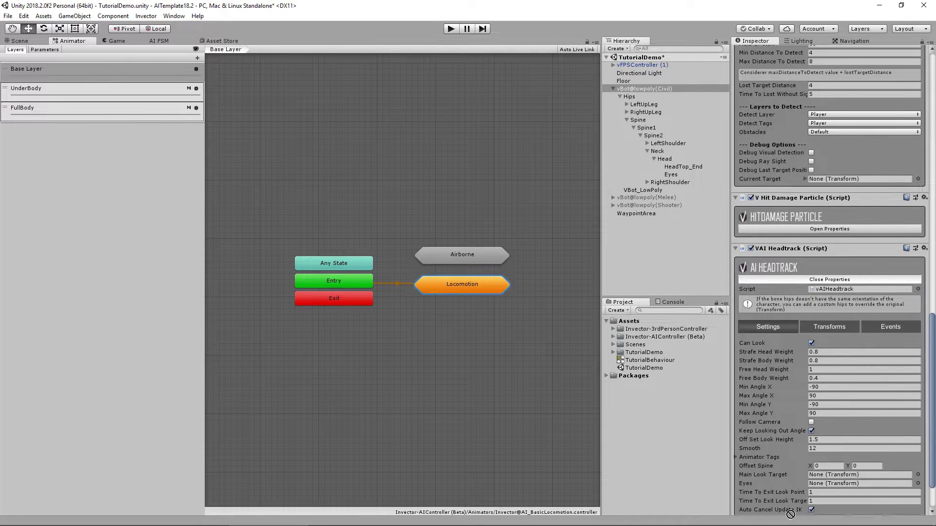
pyautogui.moveTo(810, 466); pyautogui.dragTo(818, 461)
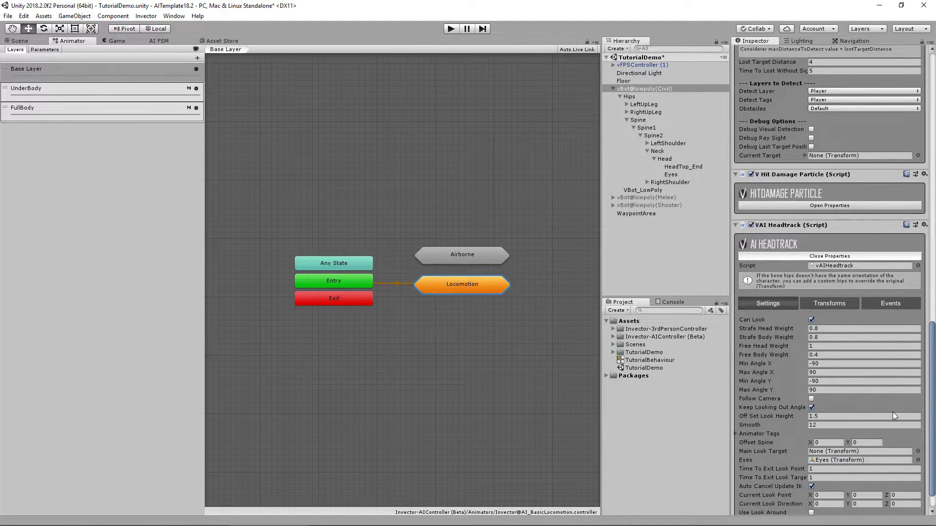
# Widen the Inspector so the full property labels are readable, and close the AI Headtrack properties.
pyautogui.scroll(-1, 893, 415)
pyautogui.moveTo(730, 253); pyautogui.dragTo(716, 254)
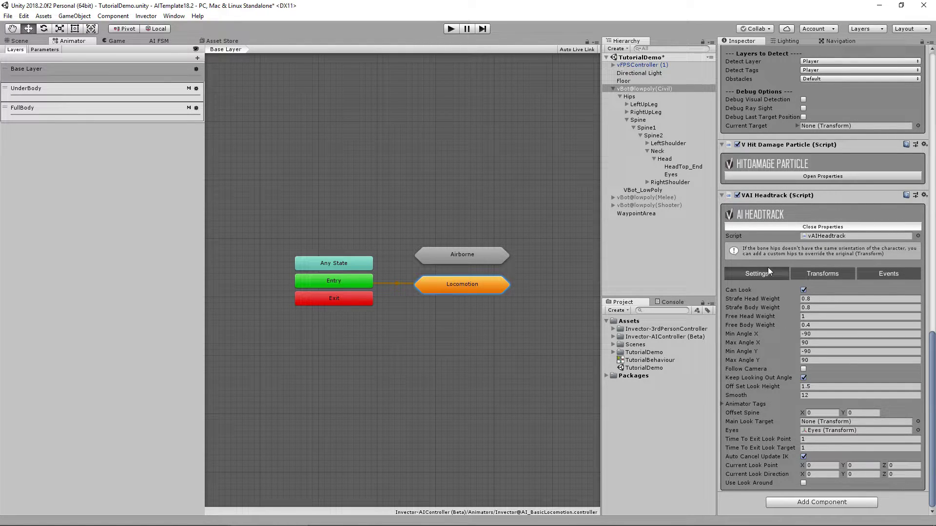
pyautogui.click(777, 226)
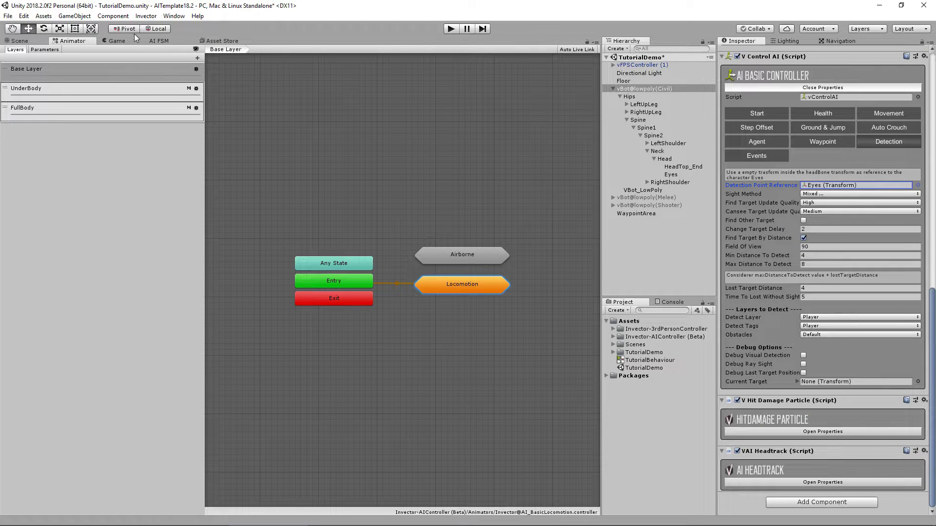
# Expand the Check Any Damage decision in the AI FSM and examine its Look To Damage Sender option, leaving it enabled.
pyautogui.click(160, 41)
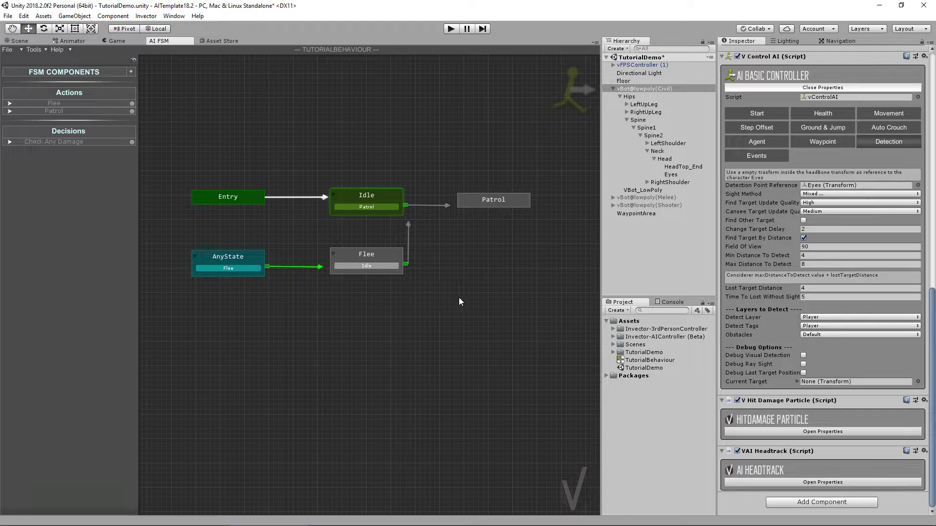
pyautogui.click(69, 141)
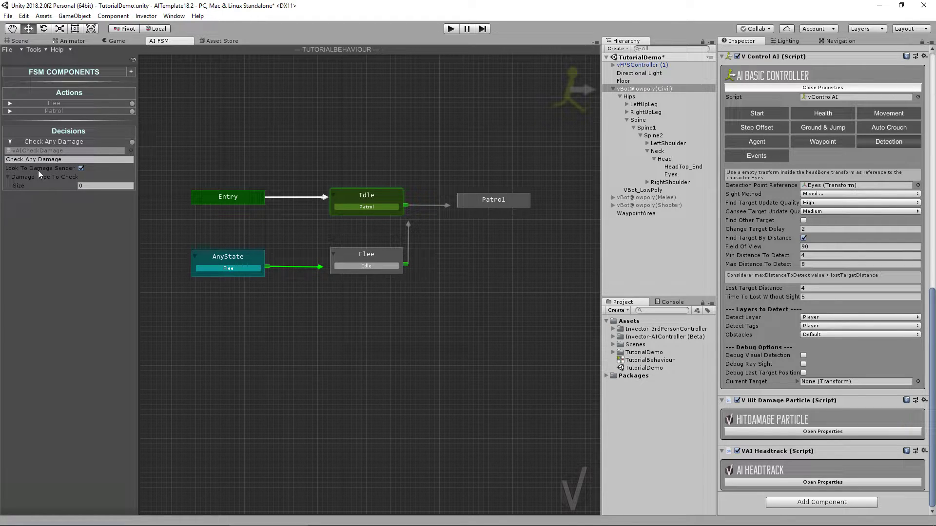
pyautogui.click(81, 168)
pyautogui.click(82, 169)
pyautogui.click(18, 40)
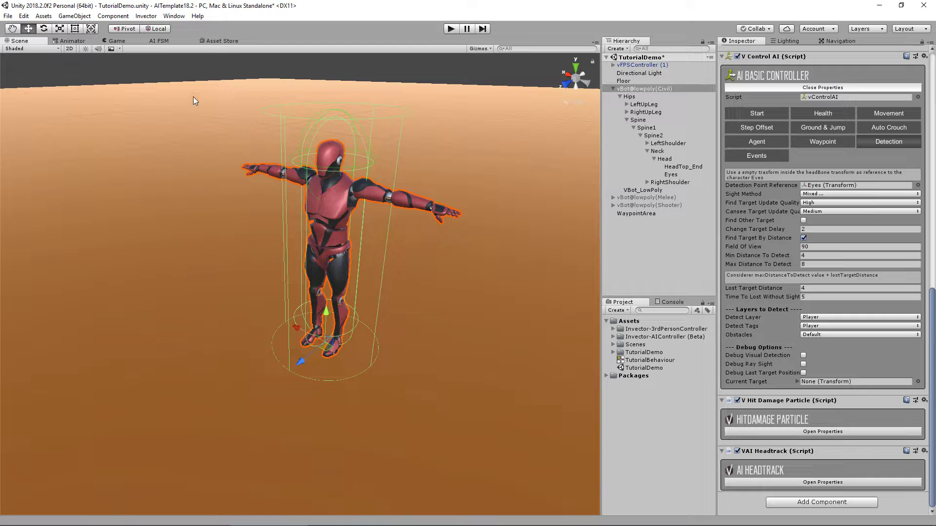
pyautogui.click(158, 41)
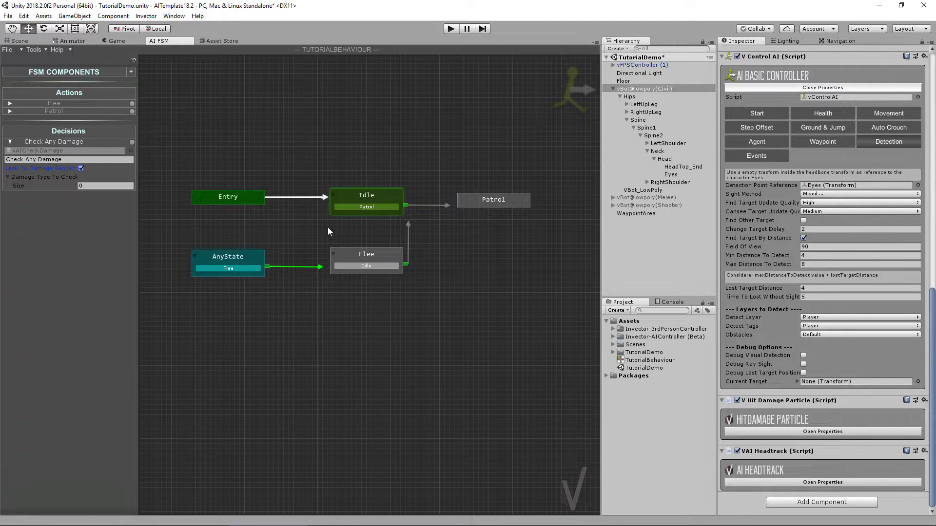
# Set the Custom Speed of the Flee state to Walking.
pyautogui.click(382, 256)
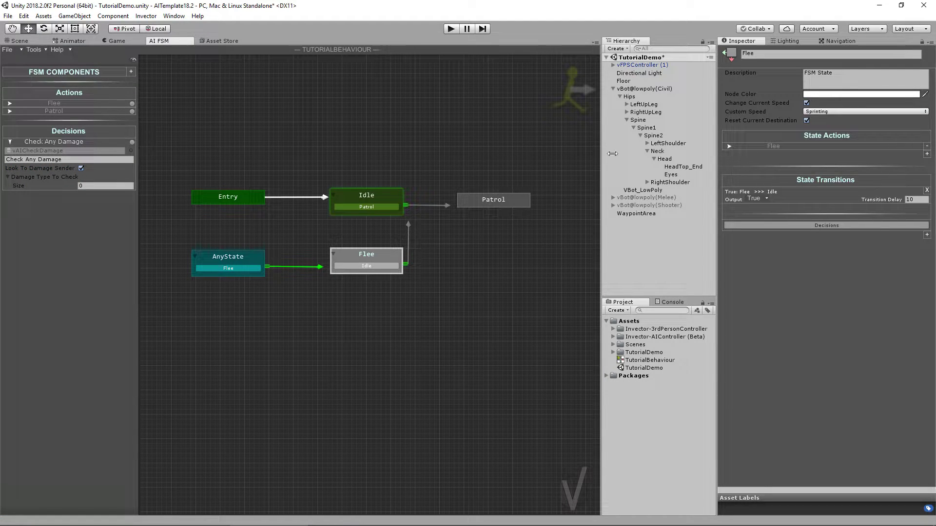
pyautogui.click(804, 112)
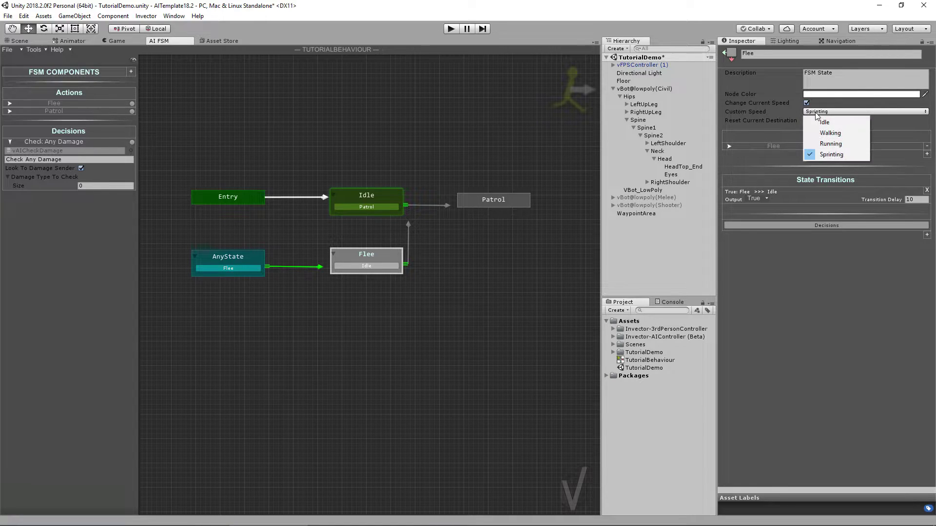
pyautogui.click(829, 133)
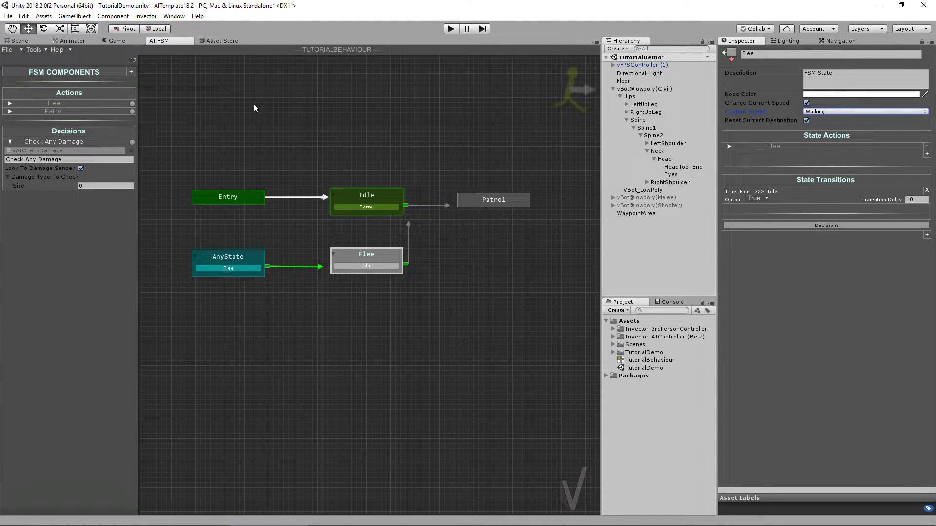
# Play the scene to test the civil bot's head tracking in the game, and stop the playback.
pyautogui.click(18, 41)
pyautogui.click(452, 31)
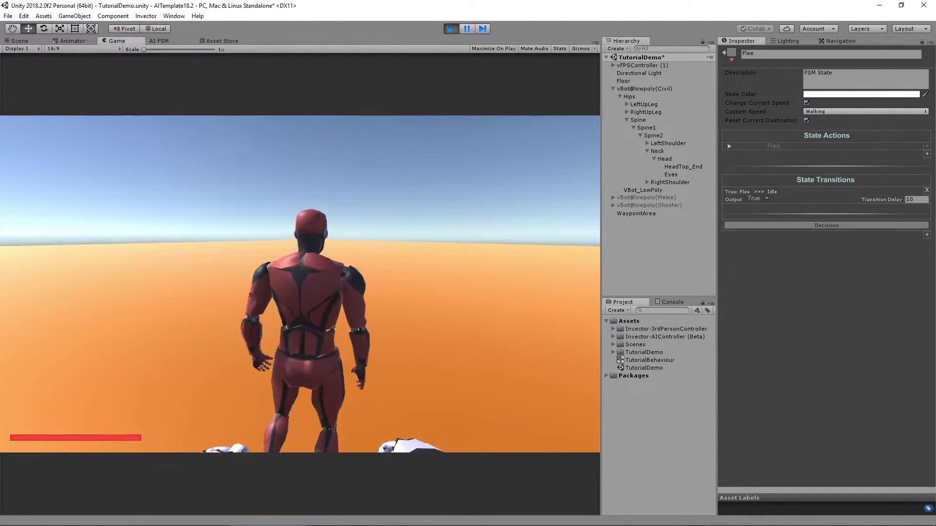
pyautogui.click(300, 284)
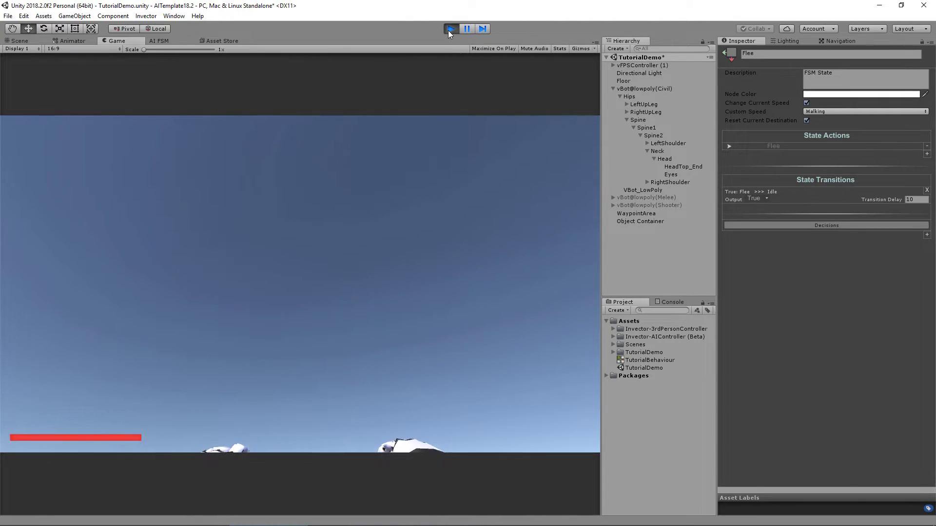
pyautogui.click(451, 28)
# Reopen the AI Headtrack properties of vBot@lowpoly(Civil) and turn off Keep Looking Out Angle.
pyautogui.click(637, 89)
pyautogui.scroll(-10, 779, 388)
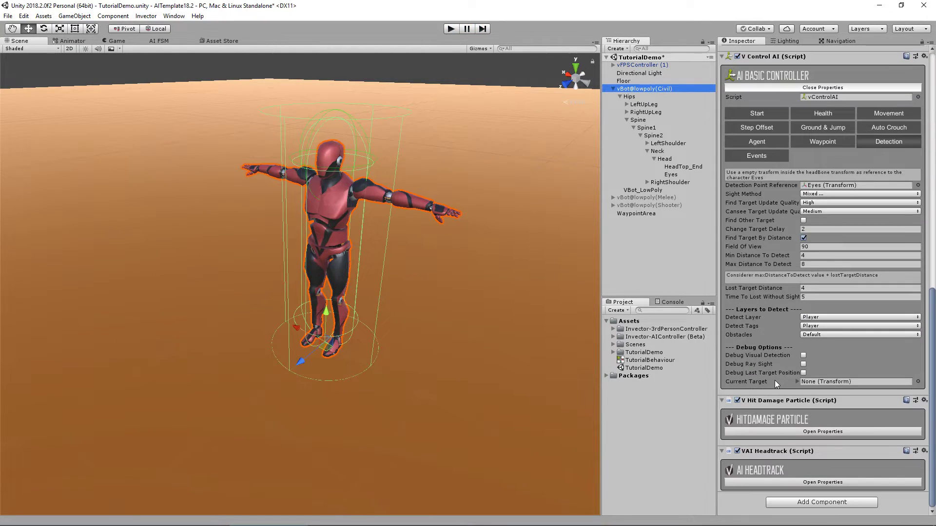
pyautogui.click(770, 483)
pyautogui.scroll(-8, 763, 450)
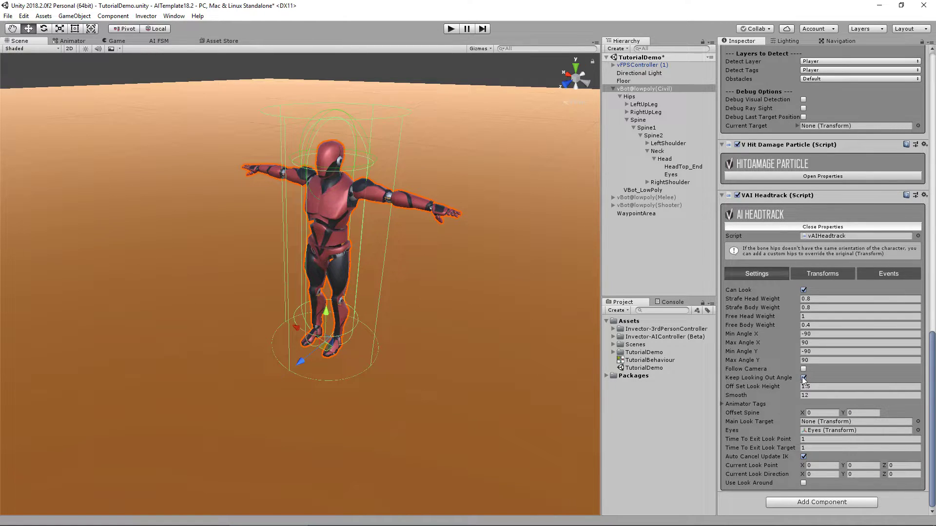
# Play the scene with Keep Looking Out Angle turned back on, and pause it to leave the game view.
pyautogui.click(450, 29)
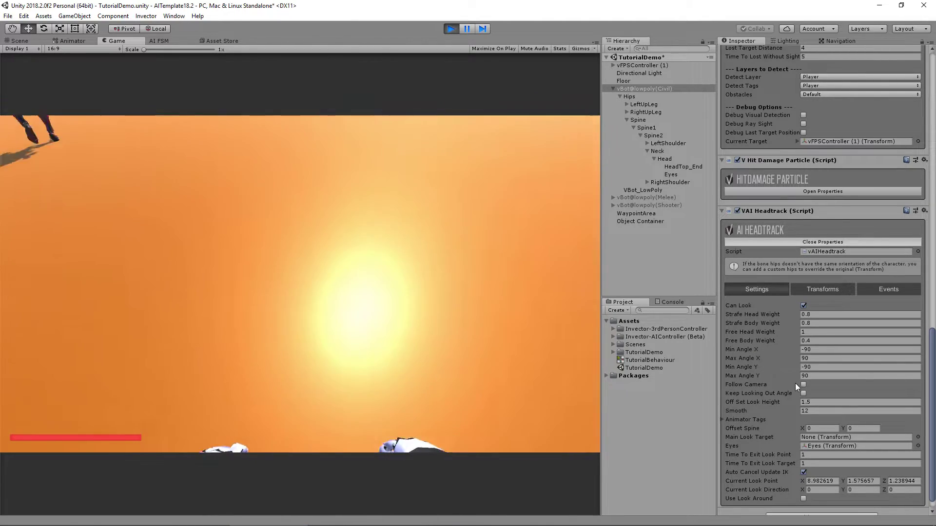
pyautogui.click(803, 394)
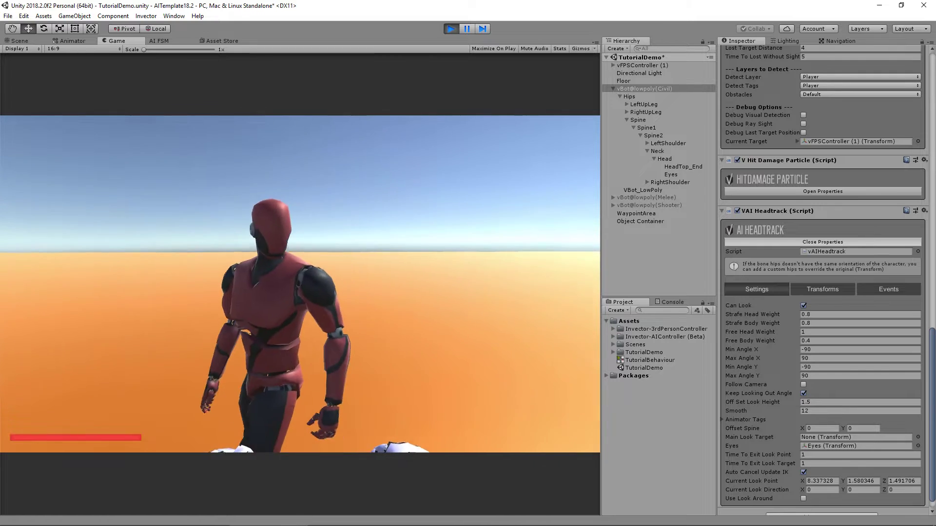
pyautogui.hotkey('ctrl', '1')
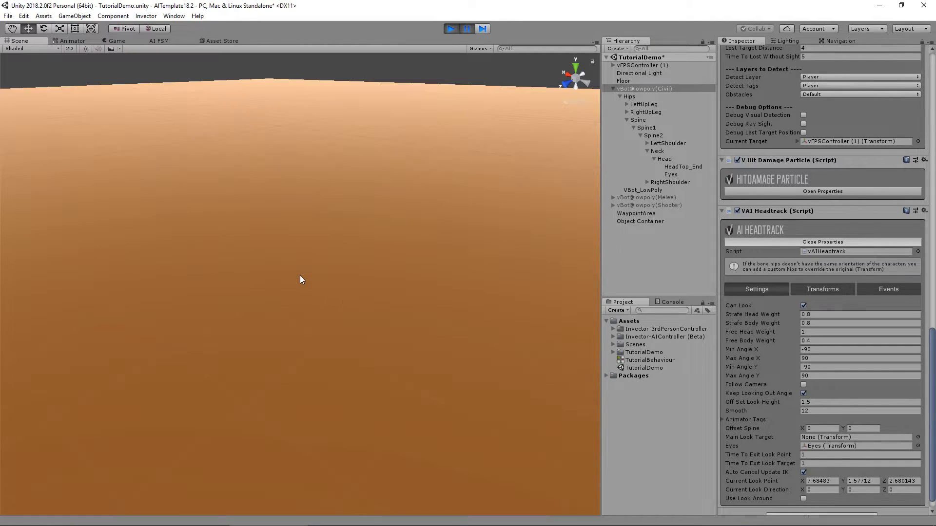
# View the paused bot in the game and open the Locomotion state machine in its Animator to examine the locomotion states.
pyautogui.click(131, 40)
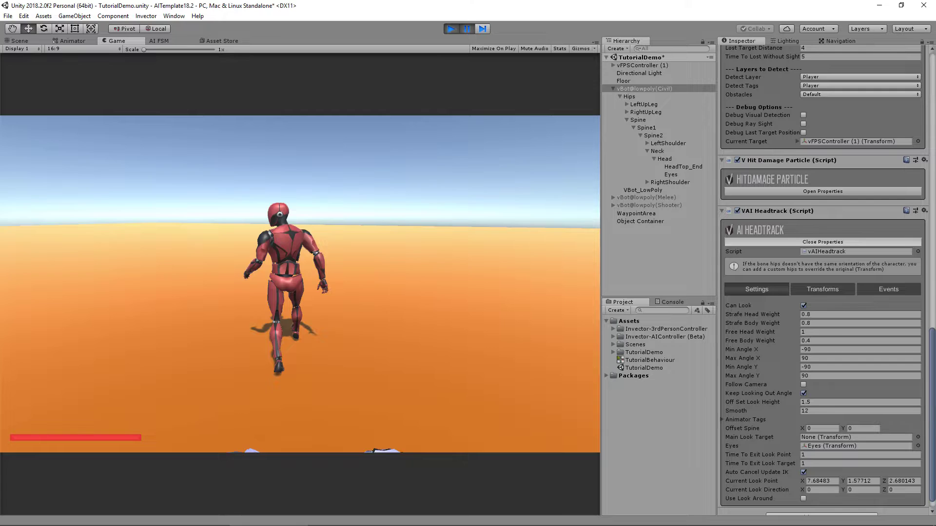
pyautogui.click(70, 40)
pyautogui.doubleClick(462, 285)
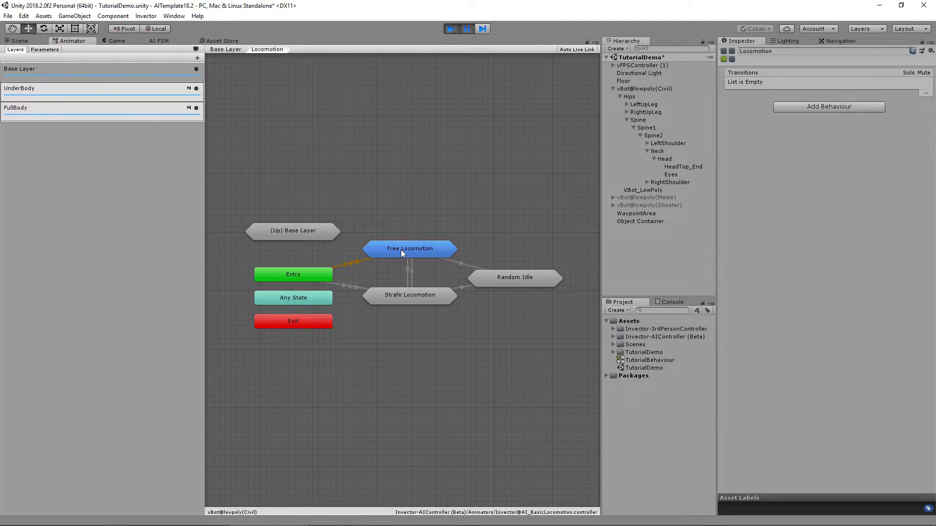
# Frame vBot@lowpoly(Civil) in the Scene view and bring up its AI Headtrack settings to examine the head and body weights.
pyautogui.click(19, 40)
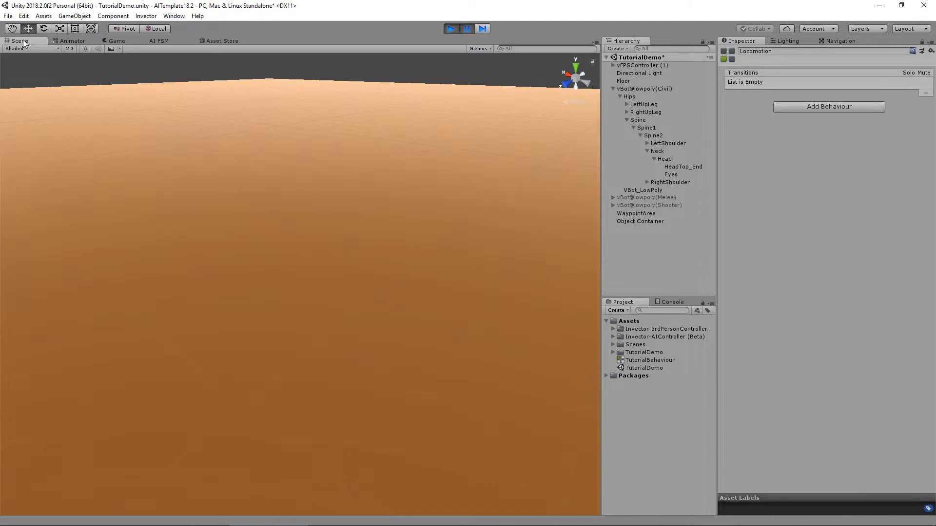
pyautogui.click(662, 88)
pyautogui.doubleClick(653, 89)
pyautogui.scroll(-15, 818, 302)
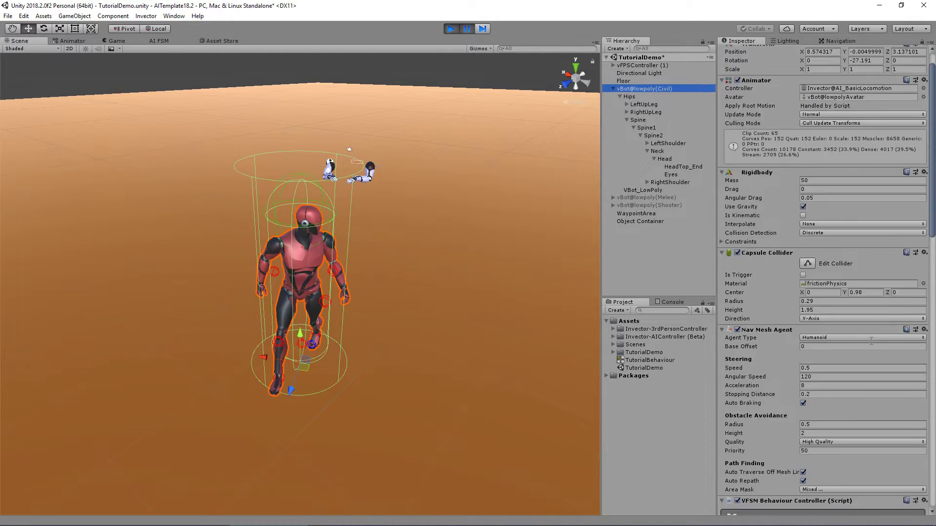
pyautogui.scroll(-4, 809, 304)
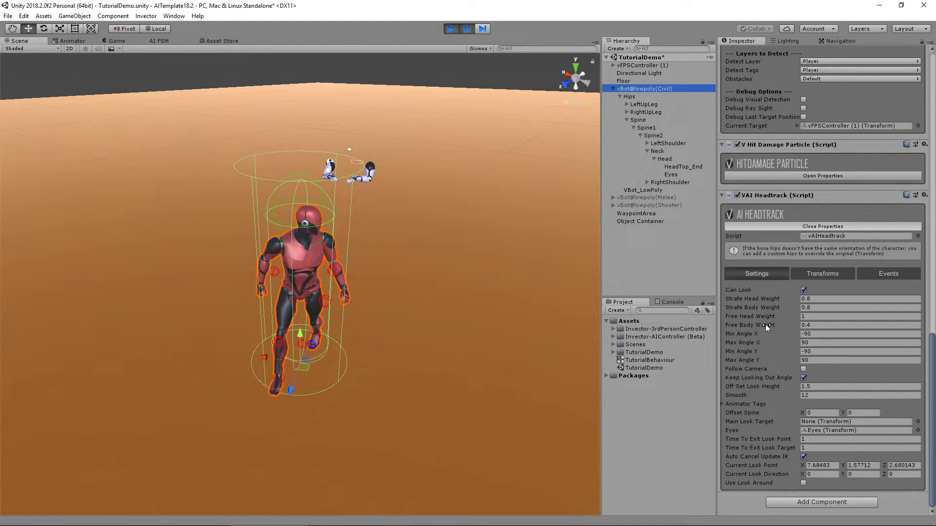
# Set Free Body Weight to 0.6 in the AI Headtrack settings of the running bot.
pyautogui.click(818, 326)
pyautogui.write('6')
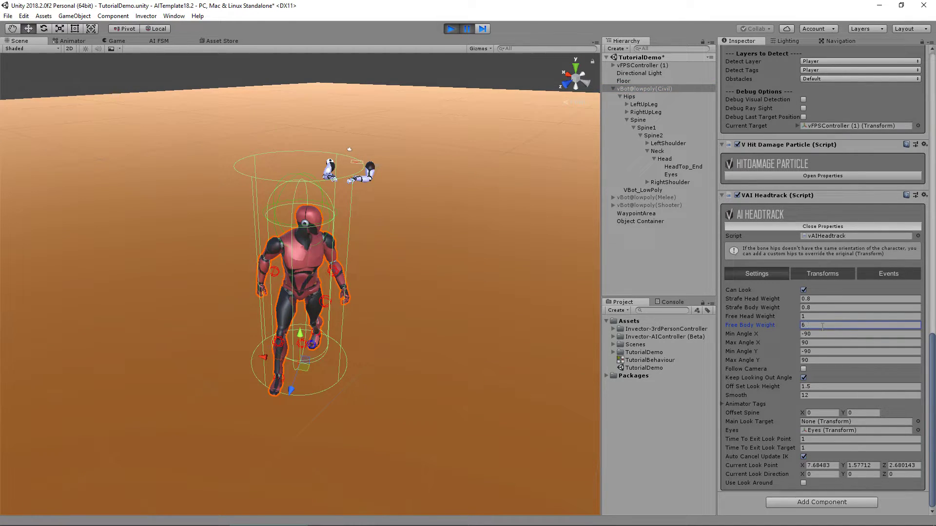
pyautogui.press('Home')
pyautogui.write('0.')
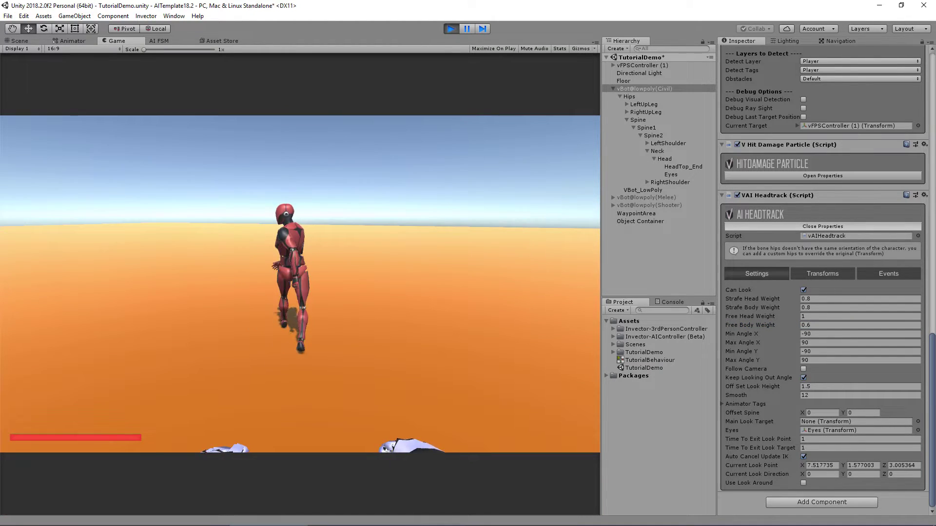
# Examine the running bot's head and body turn in the Scene view and the game, and stop playing the scene.
pyautogui.hotkey('ctrl', '1')
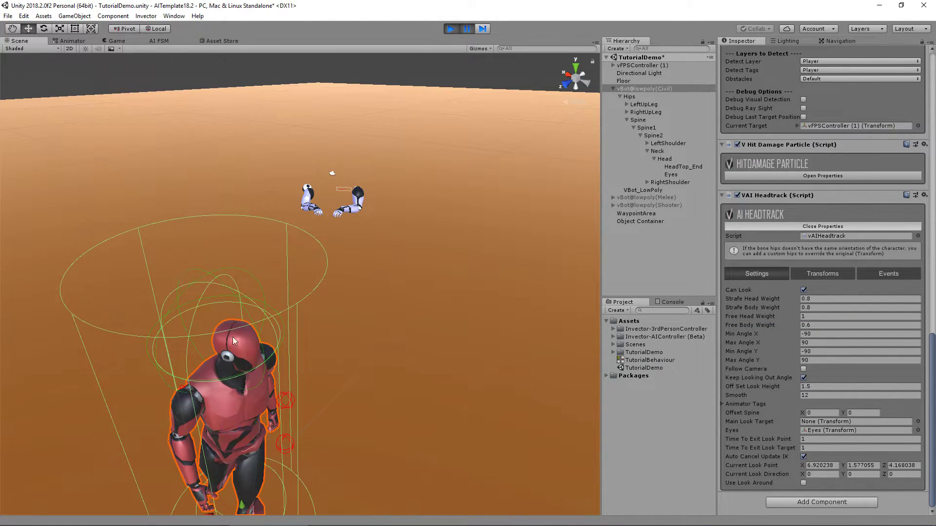
pyautogui.keyDown('alt'); pyautogui.moveTo(233, 337); pyautogui.dragTo(537, 386); pyautogui.keyUp('alt')
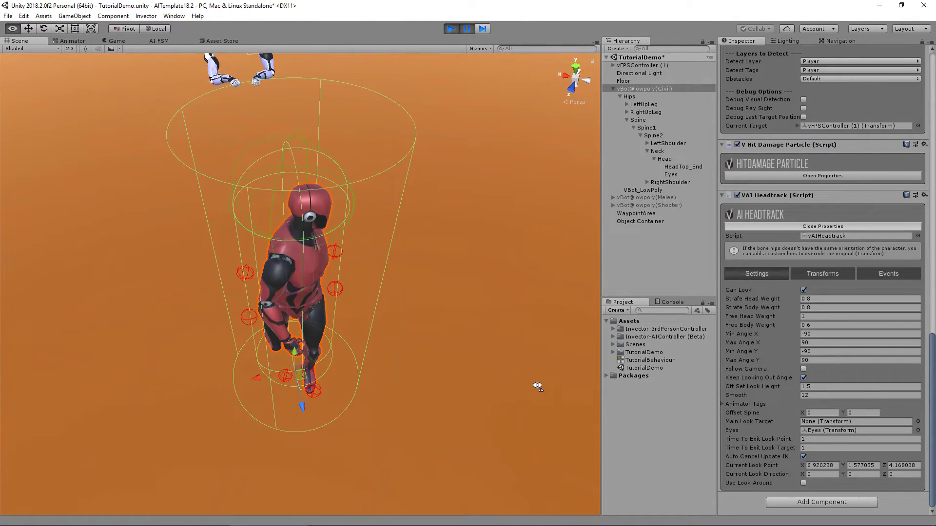
pyautogui.hotkey('ctrl', '2')
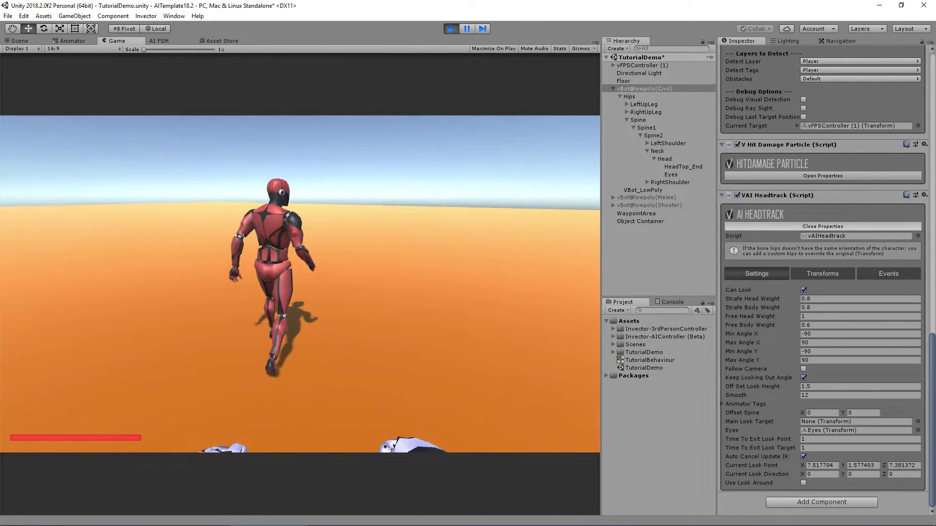
pyautogui.hotkey('ctrl', 'p')
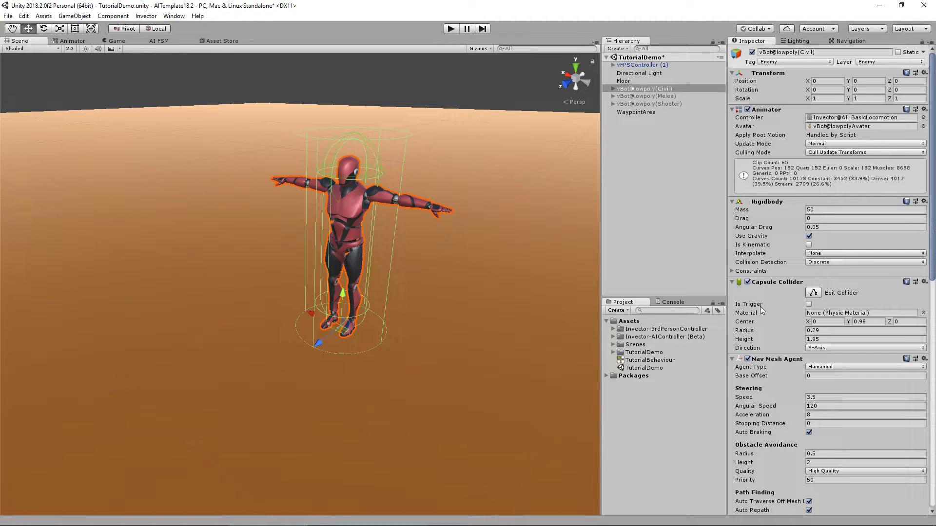
# Turn on Use Look Around in the bot's AI Headtrack and apply the last curve preset to Look Around Curve.
pyautogui.scroll(-15, 786, 284)
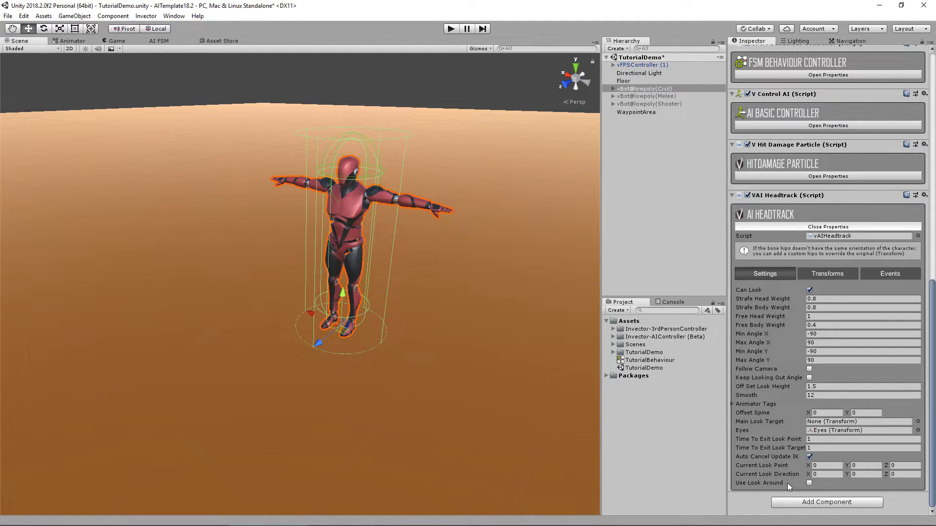
pyautogui.click(809, 482)
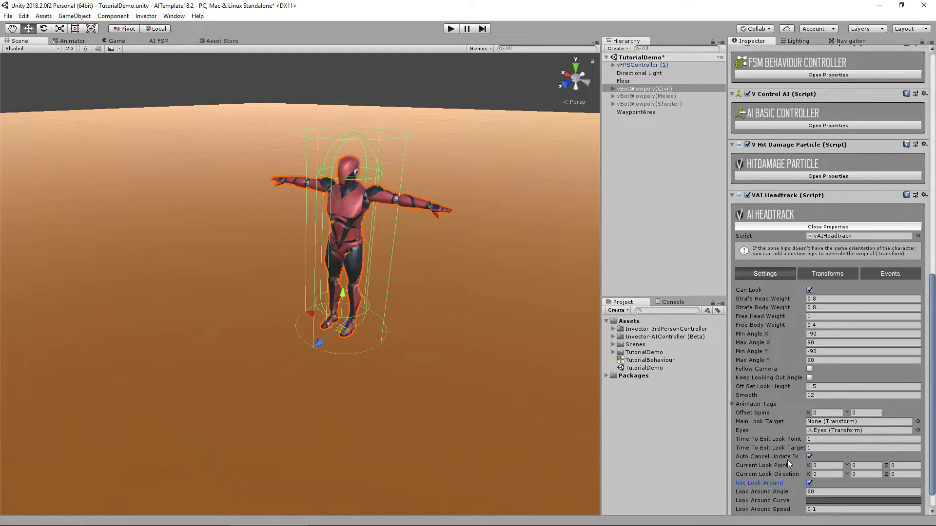
pyautogui.scroll(-2, 788, 461)
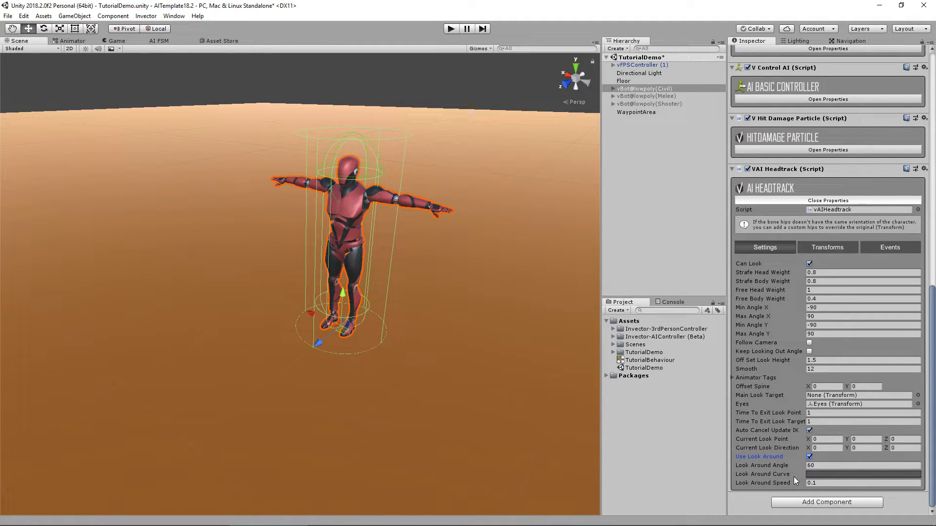
pyautogui.click(828, 474)
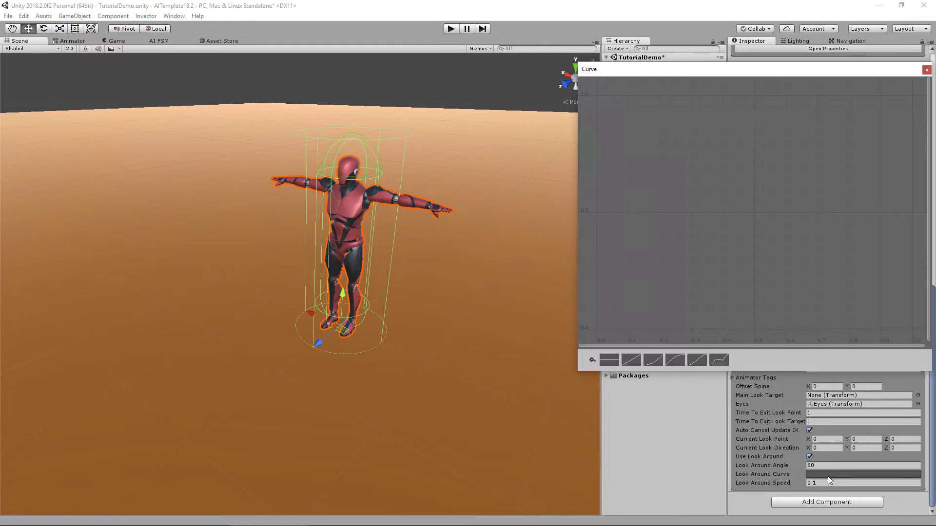
pyautogui.click(719, 360)
pyautogui.click(926, 70)
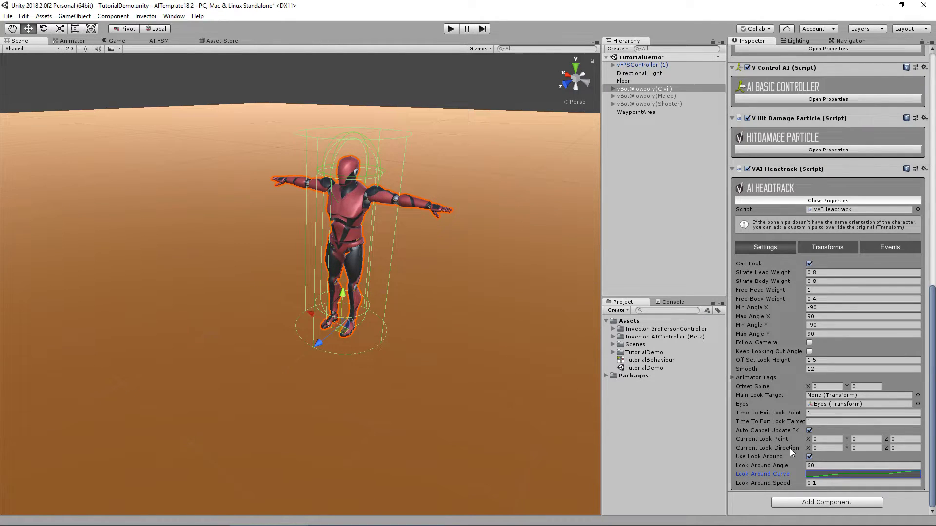
# Open the Patrol state in the AI FSM graph and expand its Patrol action to examine Look Around On Stay.
pyautogui.click(162, 40)
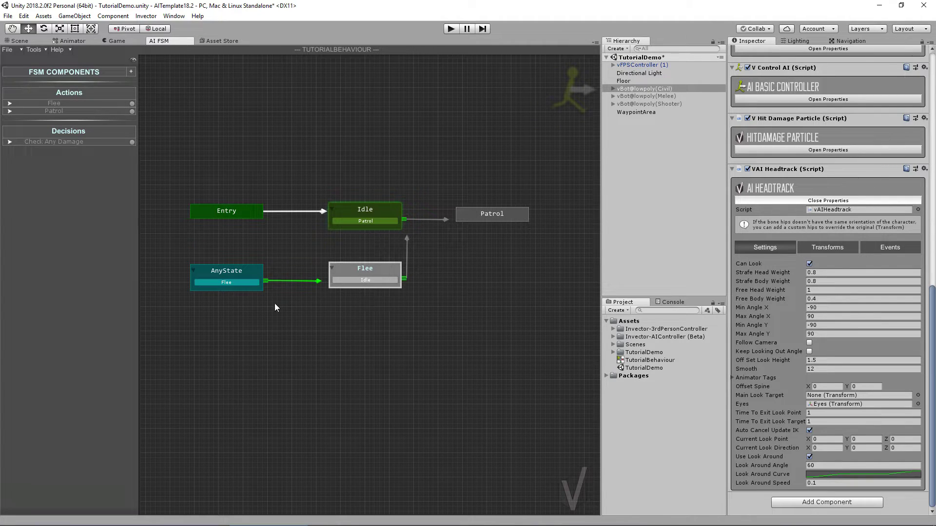
pyautogui.click(481, 215)
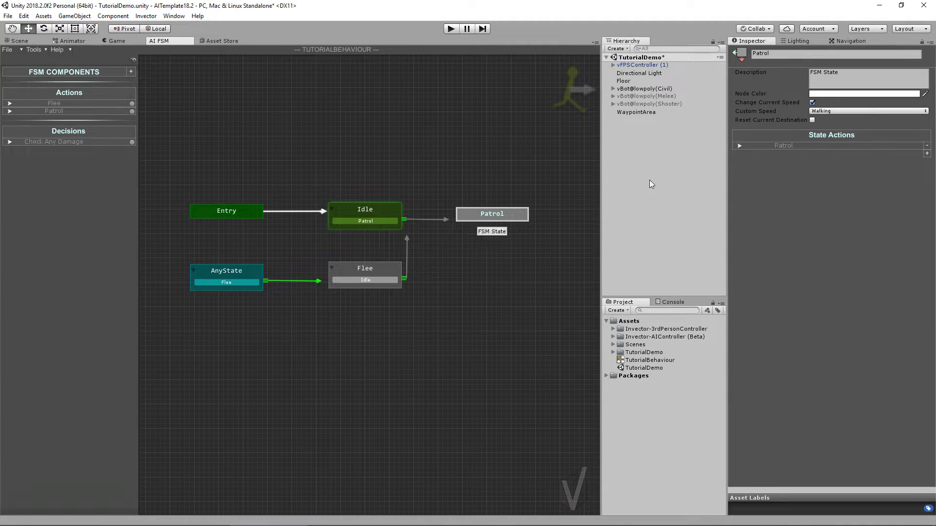
pyautogui.click(739, 146)
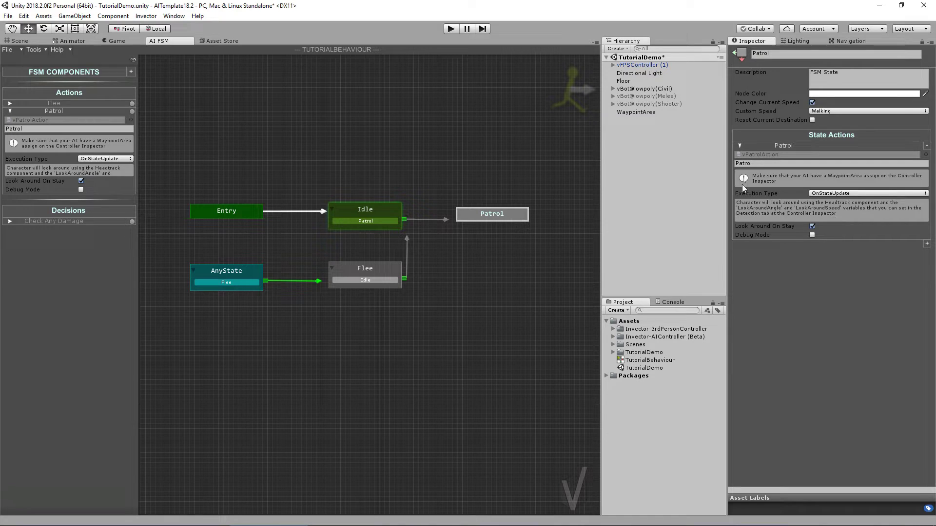
# Set Time To Stay to 10 on all five waypoint nodes of WaypointArea.
pyautogui.click(26, 41)
pyautogui.click(638, 113)
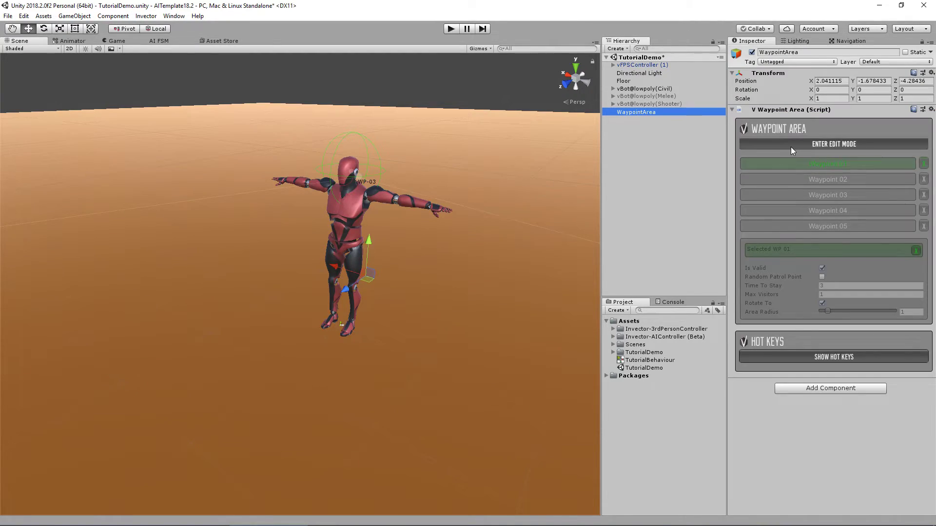
pyautogui.click(790, 146)
pyautogui.click(609, 112)
pyautogui.click(629, 120)
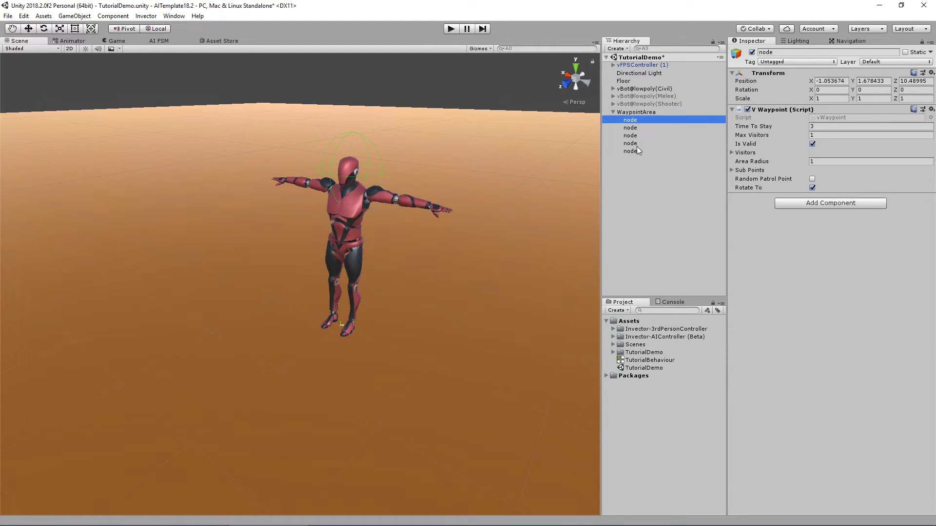
pyautogui.keyDown('shift'); pyautogui.click(636, 151); pyautogui.keyUp('shift')
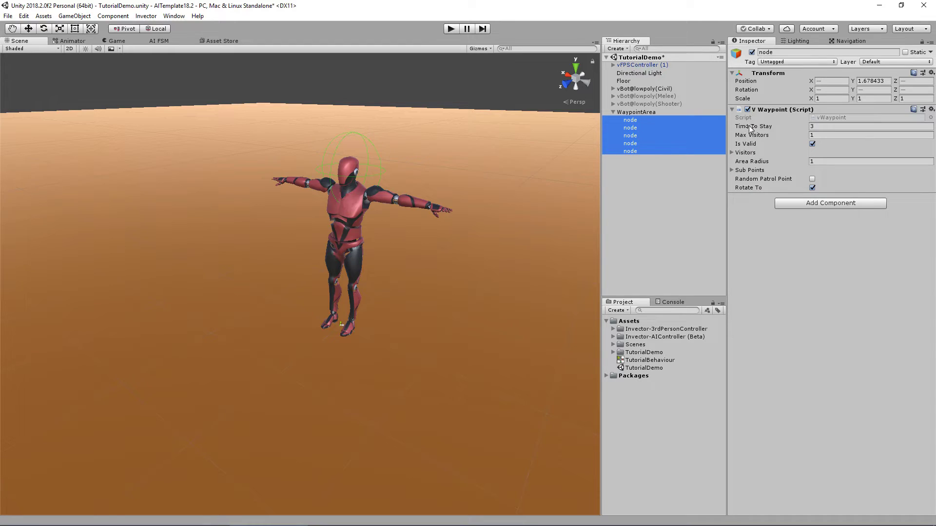
pyautogui.click(826, 127)
pyautogui.doubleClick(826, 127)
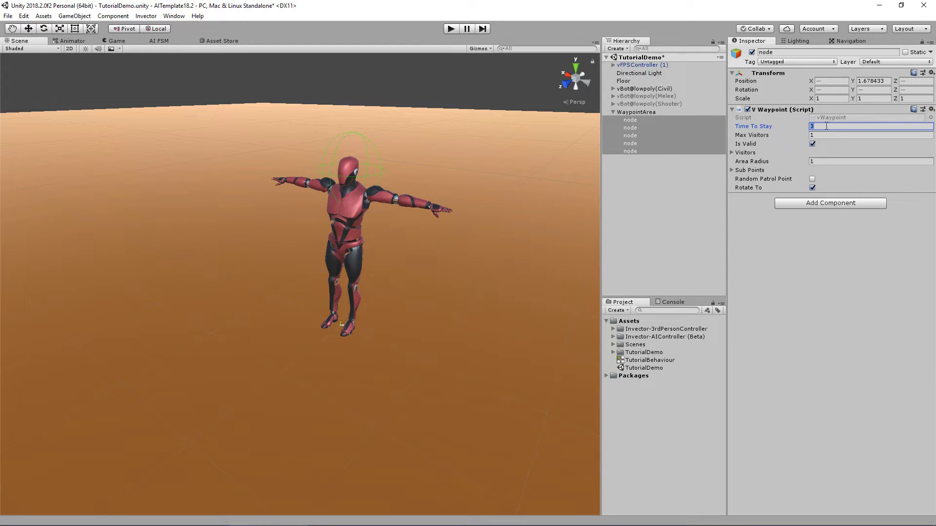
pyautogui.write('10')
pyautogui.click(676, 191)
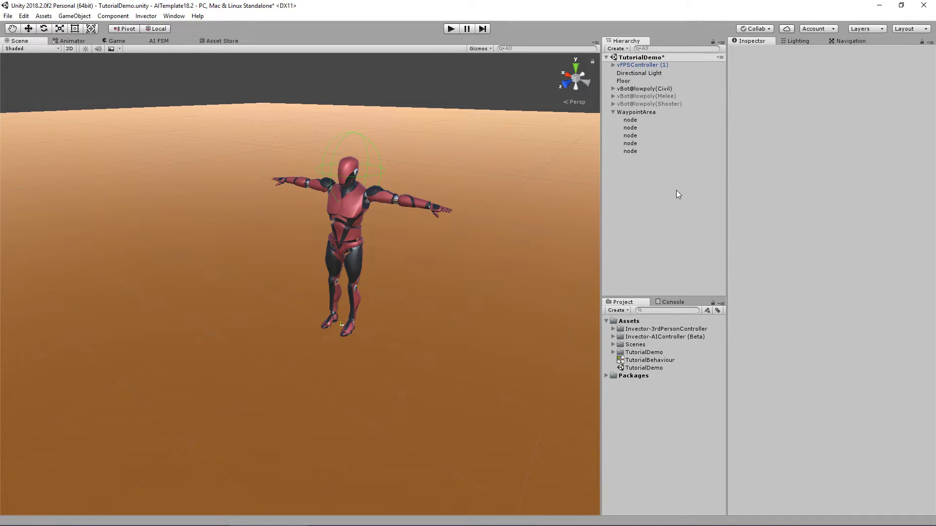
pyautogui.click(633, 113)
# Play the scene and examine the patrolling bot from above in the Scene view.
pyautogui.click(451, 29)
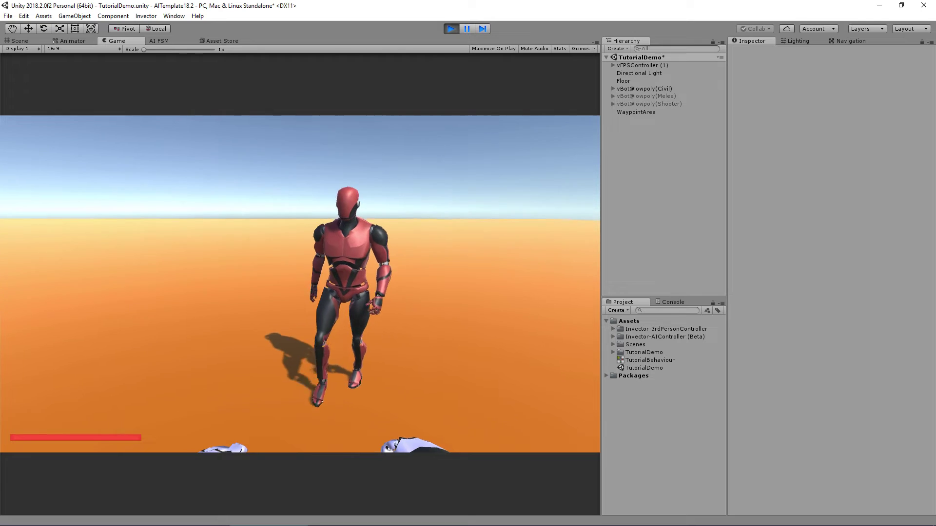
pyautogui.hotkey('ctrl', '1')
pyautogui.keyDown('alt'); pyautogui.moveTo(439, 234); pyautogui.dragTo(441, 328); pyautogui.keyUp('alt')
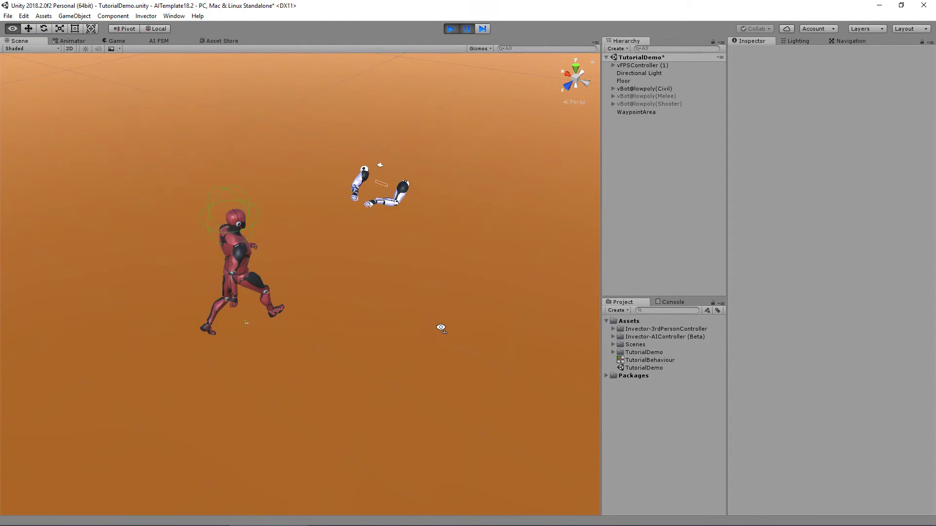
# Turn on Debug Visual Detection in the AI Basic Controller of vBot@lowpoly(Civil), and dock the Game view beneath the Scene view.
pyautogui.click(656, 89)
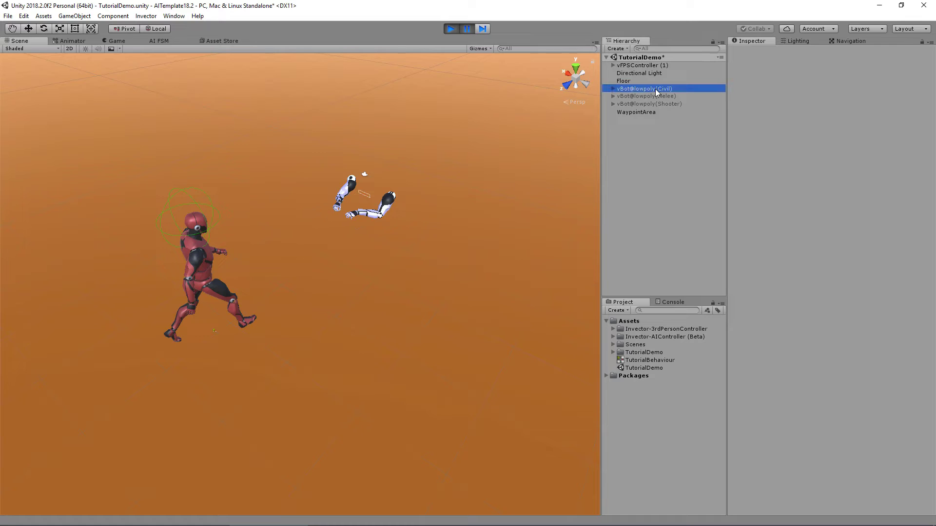
pyautogui.scroll(-10, 830, 297)
pyautogui.scroll(3, 863, 190)
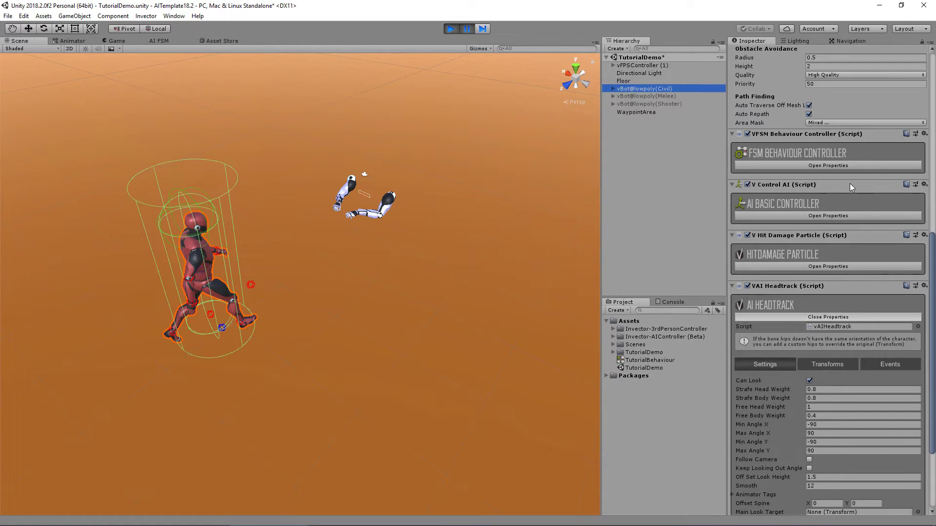
pyautogui.click(789, 216)
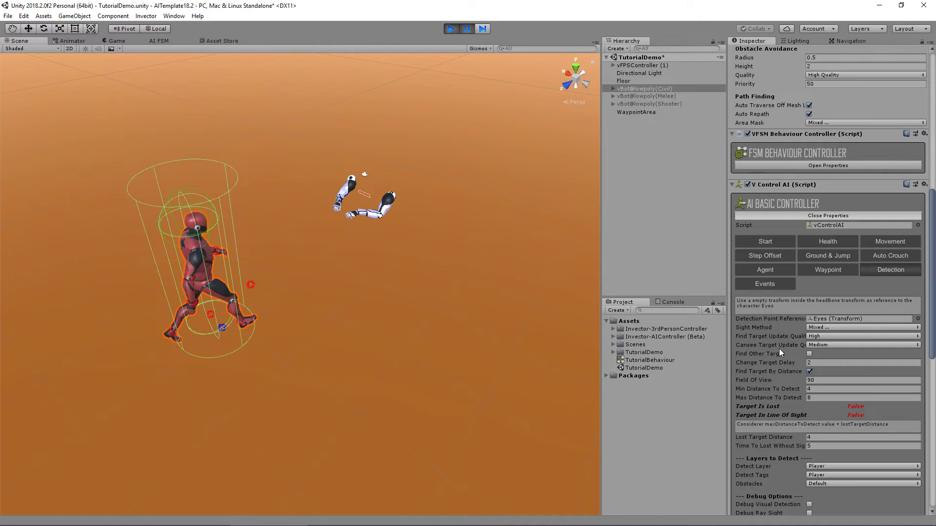
pyautogui.scroll(-3, 779, 349)
pyautogui.click(809, 446)
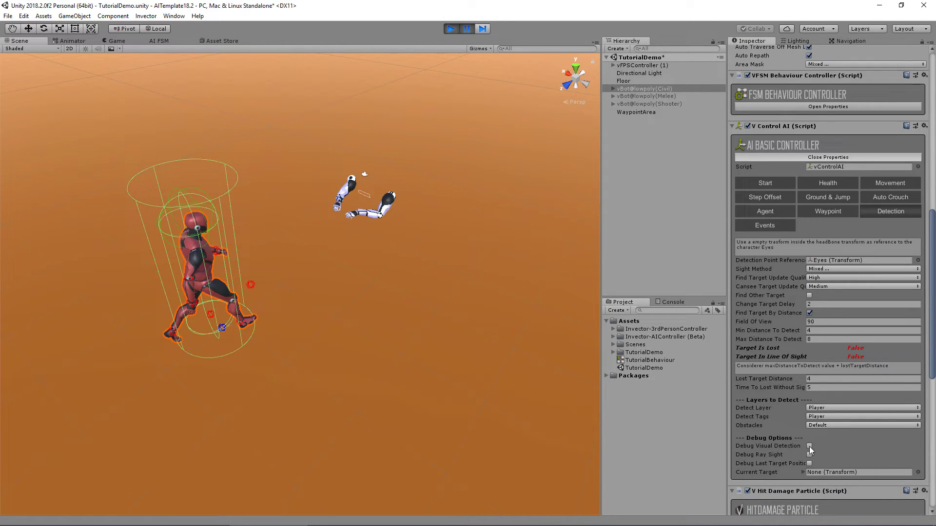
pyautogui.scroll(-3, 475, 290)
pyautogui.scroll(-2, 458, 291)
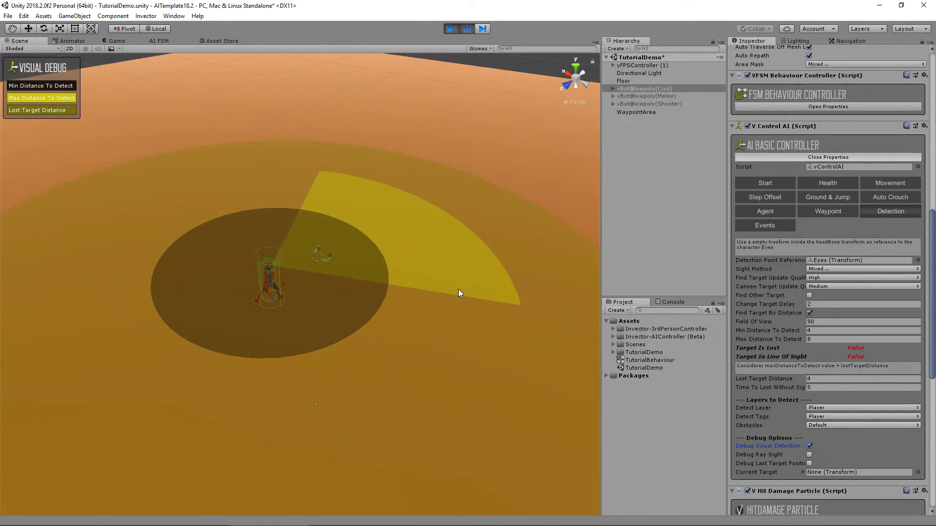
pyautogui.moveTo(116, 41); pyautogui.dragTo(171, 470)
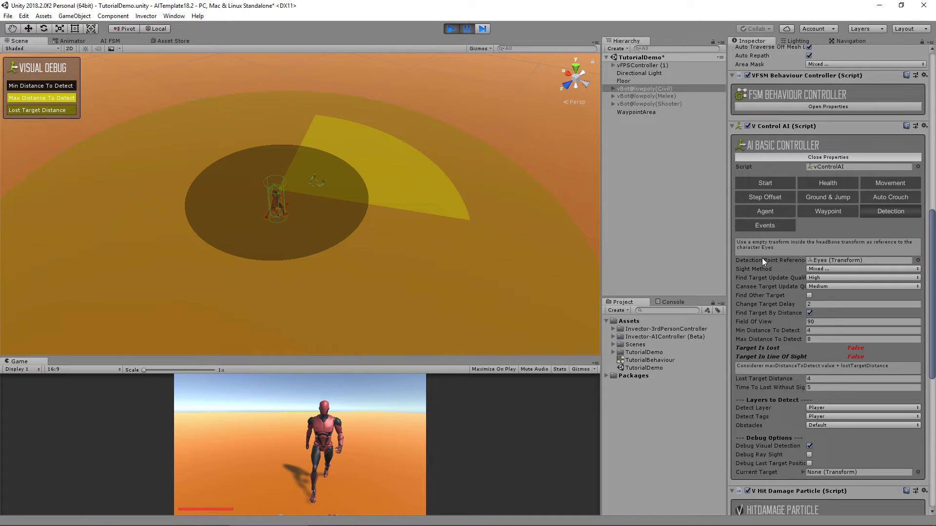
# Locate the Eyes transform used as detection point reference and examine how the bot's field of view moves with its head.
pyautogui.click(838, 261)
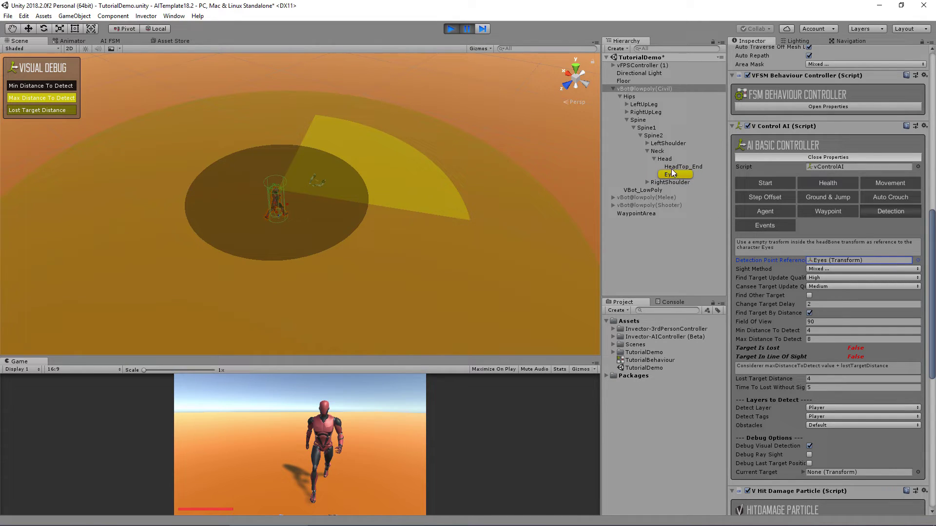
pyautogui.keyDown('alt'); pyautogui.moveTo(403, 177); pyautogui.dragTo(473, 183); pyautogui.keyUp('alt')
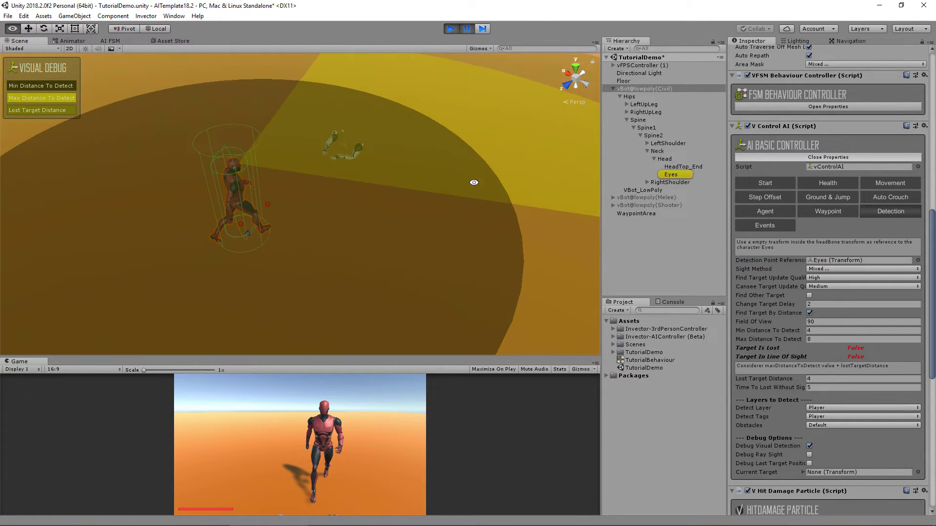
pyautogui.scroll(-6, 328, 211)
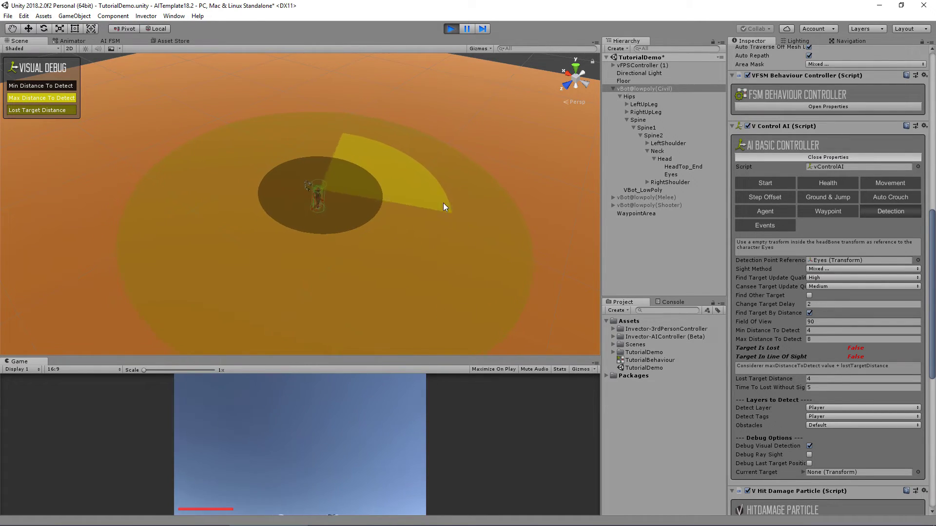
pyautogui.keyDown('alt'); pyautogui.moveTo(443, 202); pyautogui.dragTo(479, 217); pyautogui.keyUp('alt')
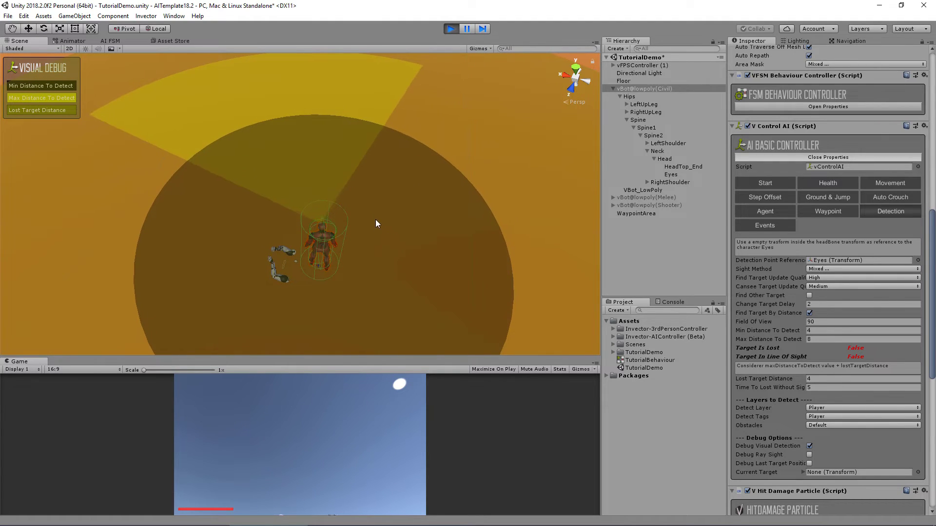
pyautogui.keyDown('alt'); pyautogui.moveTo(288, 195); pyautogui.dragTo(240, 195); pyautogui.keyUp('alt')
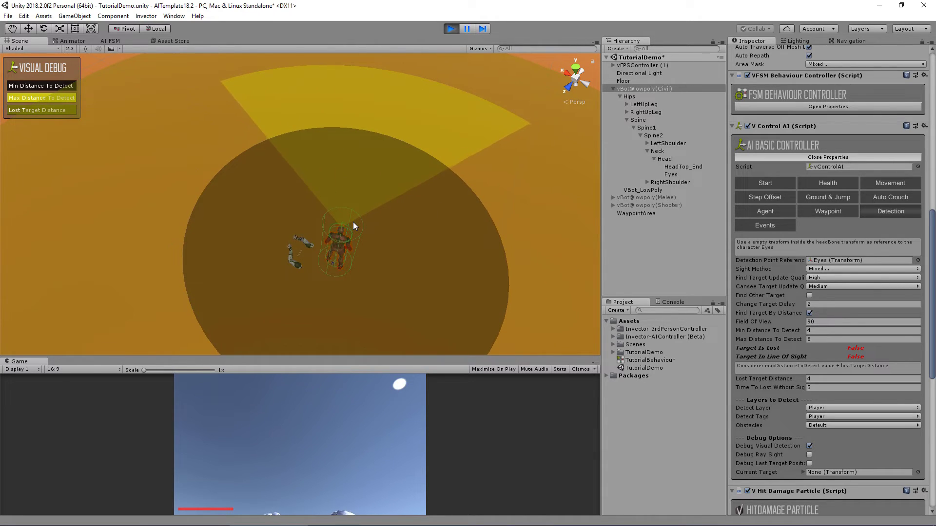
pyautogui.keyDown('alt'); pyautogui.moveTo(353, 222); pyautogui.dragTo(403, 232); pyautogui.keyUp('alt')
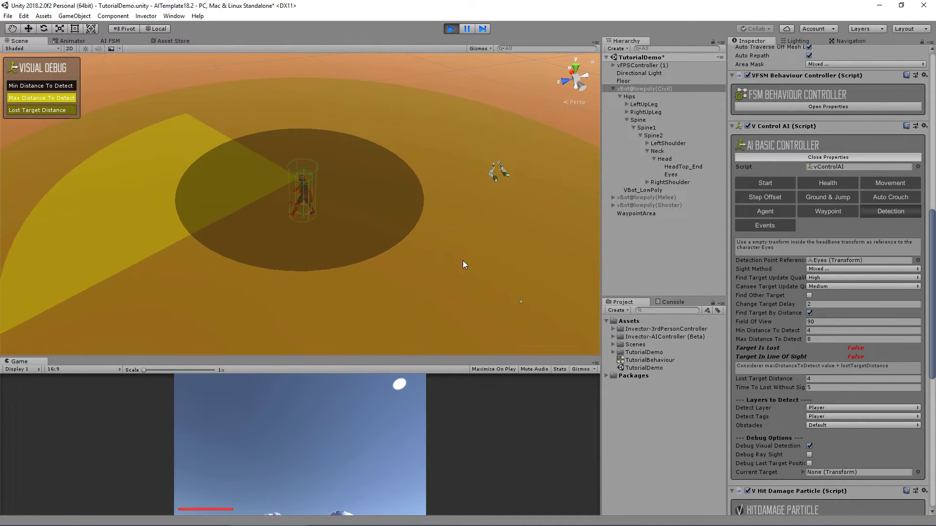
# Stop playing the scene and bring up the TutorialBehaviour graph in AI FSM.
pyautogui.click(450, 29)
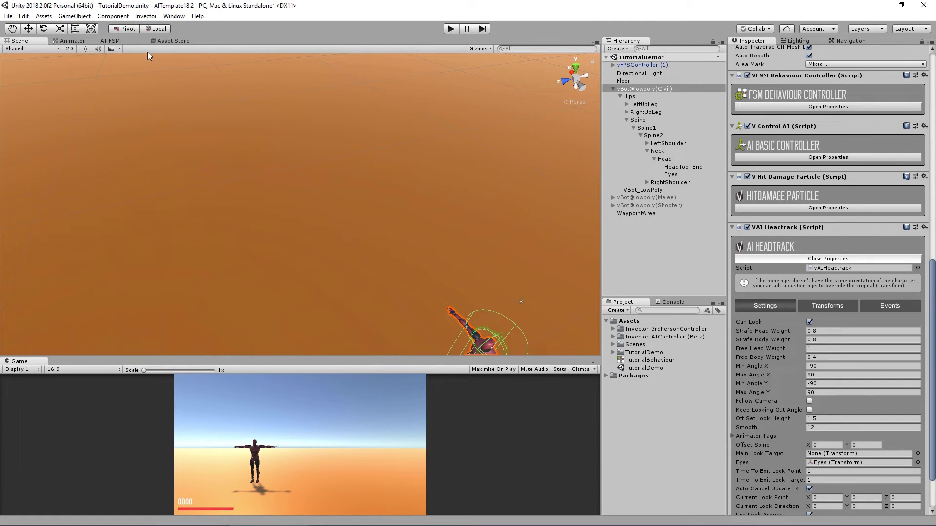
pyautogui.click(110, 41)
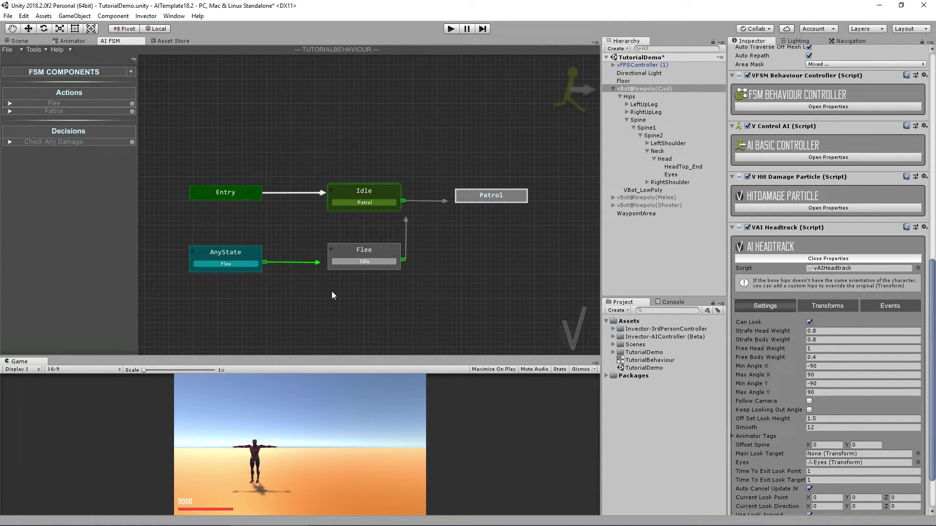
# Select the Idle state in the TutorialBehaviour graph and create a new Look Around (vLookAroundAction) action component.
pyautogui.click(365, 193)
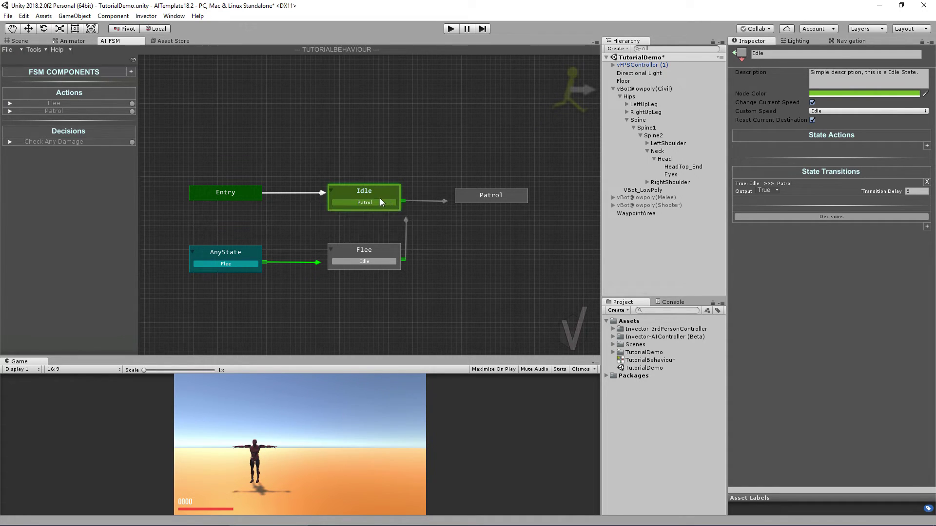
pyautogui.click(132, 70)
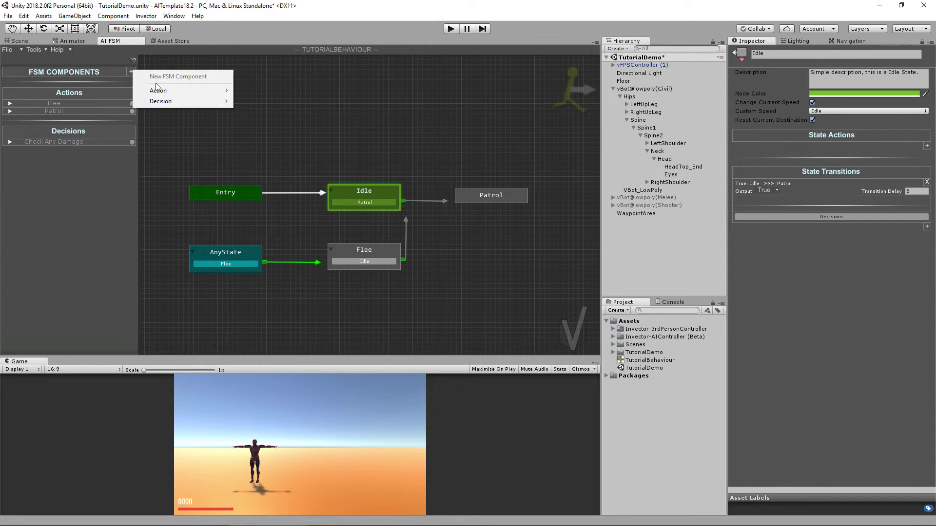
pyautogui.moveTo(173, 90)
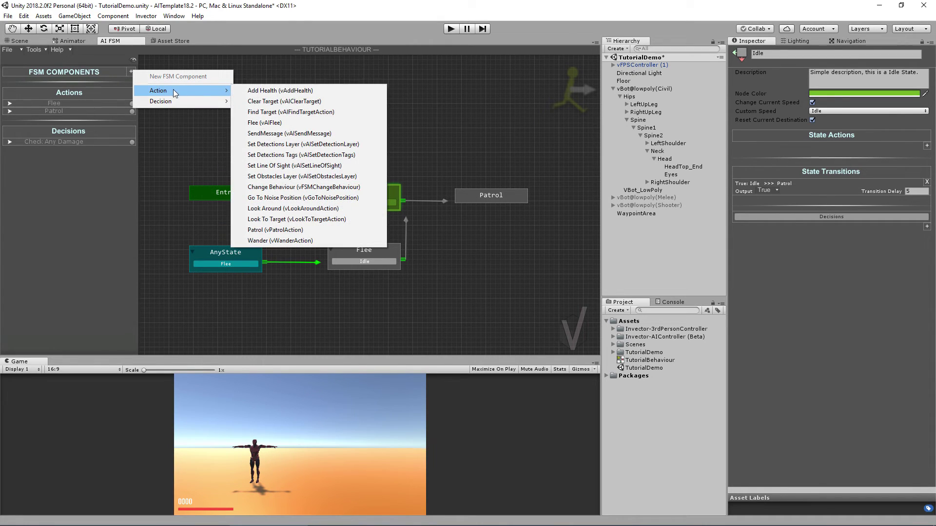
pyautogui.click(273, 210)
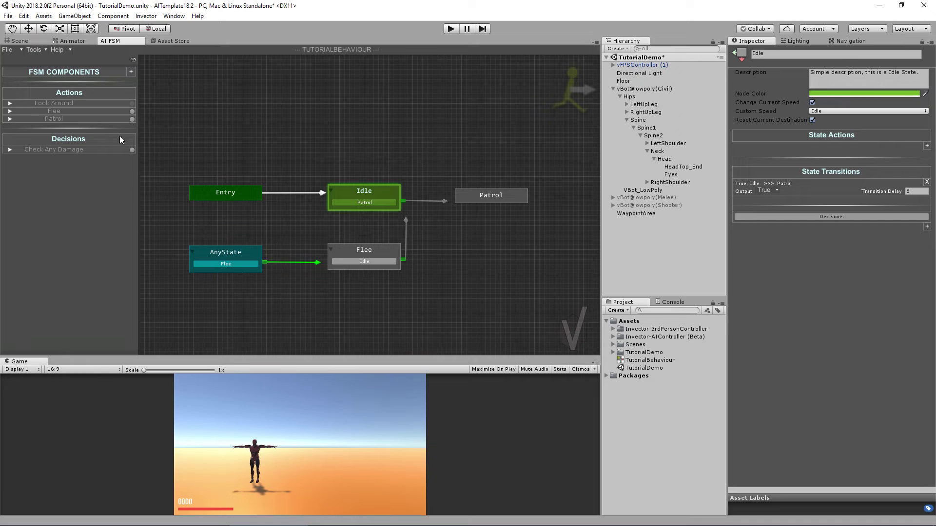
# Add the Look Around action to the Idle state's State Actions and expand its properties to show the execution type.
pyautogui.click(927, 147)
pyautogui.moveTo(916, 153)
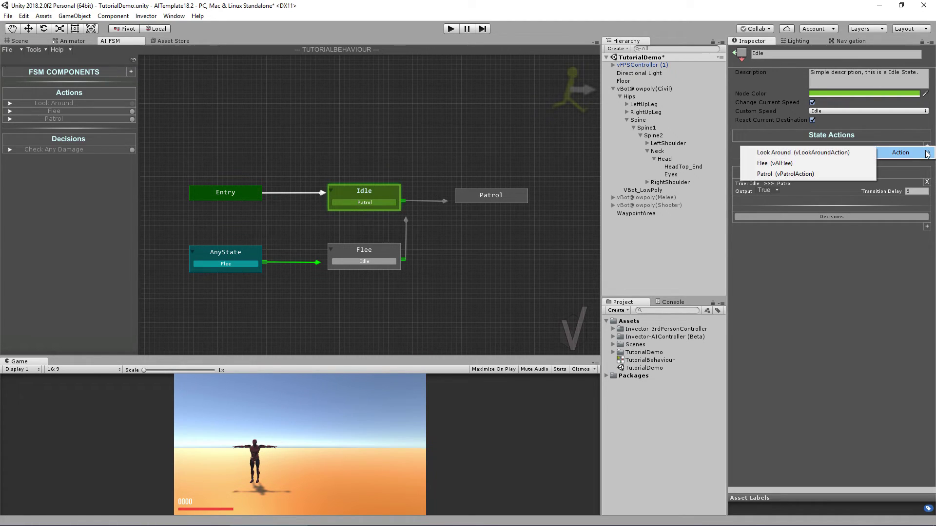
pyautogui.click(791, 153)
pyautogui.click(739, 146)
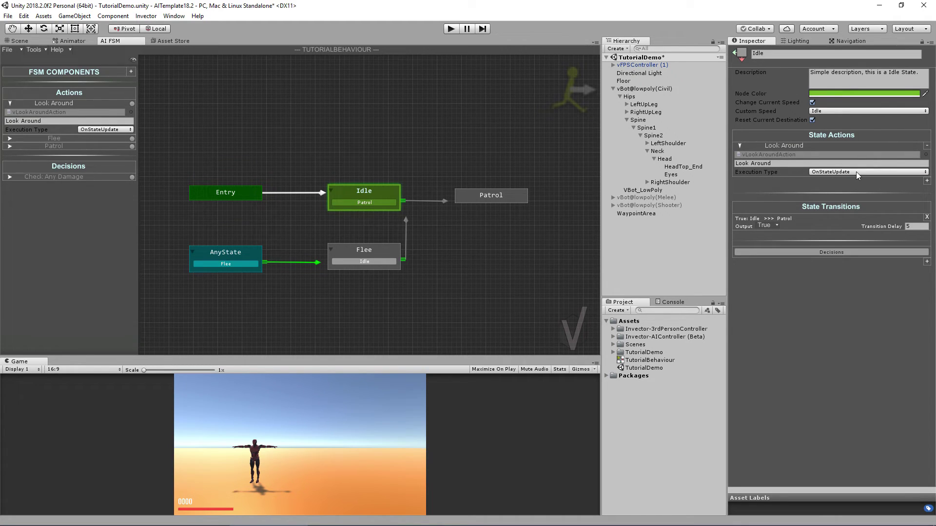
# Play the scene, watch how the bot looks around in the Scene view, and stop playing.
pyautogui.click(451, 29)
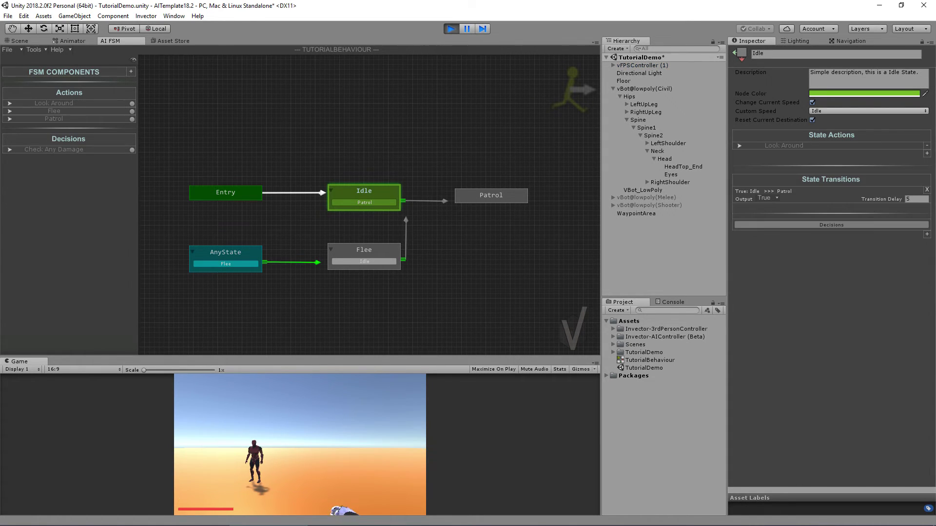
pyautogui.click(19, 41)
pyautogui.keyDown('alt'); pyautogui.moveTo(456, 275); pyautogui.dragTo(513, 164); pyautogui.keyUp('alt')
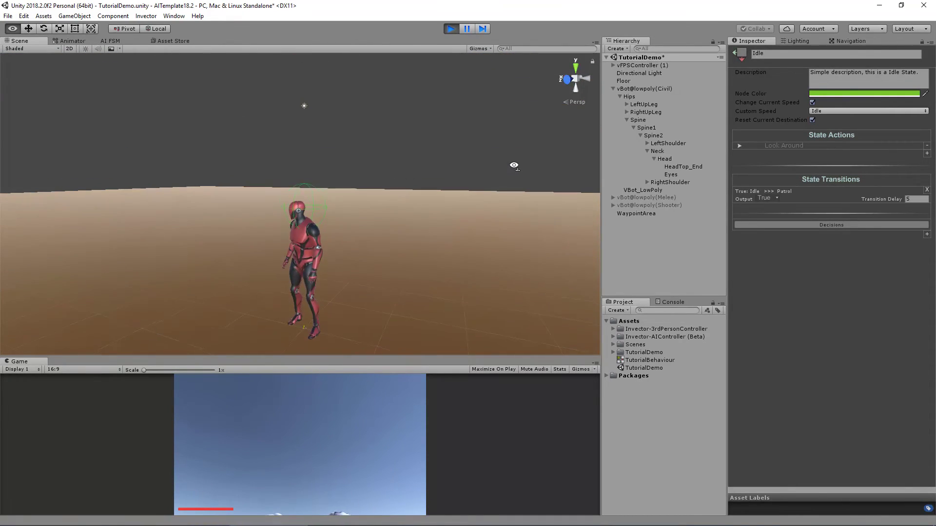
pyautogui.scroll(6, 512, 184)
pyautogui.scroll(-6, 511, 186)
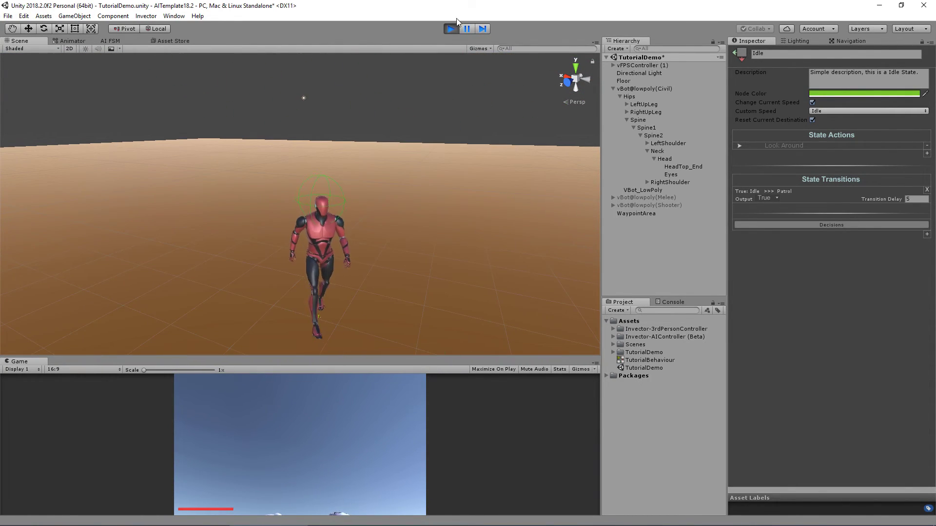
pyautogui.hotkey('ctrl', 'p')
# Select vBot@lowpoly(Civil) and examine its AI Headtrack settings.
pyautogui.click(616, 89)
pyautogui.scroll(-15, 828, 328)
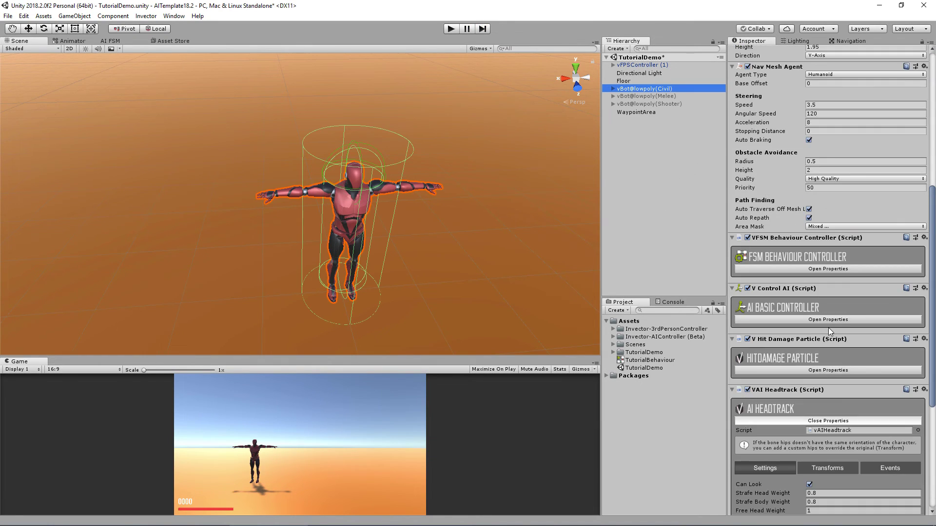
pyautogui.scroll(12, 800, 399)
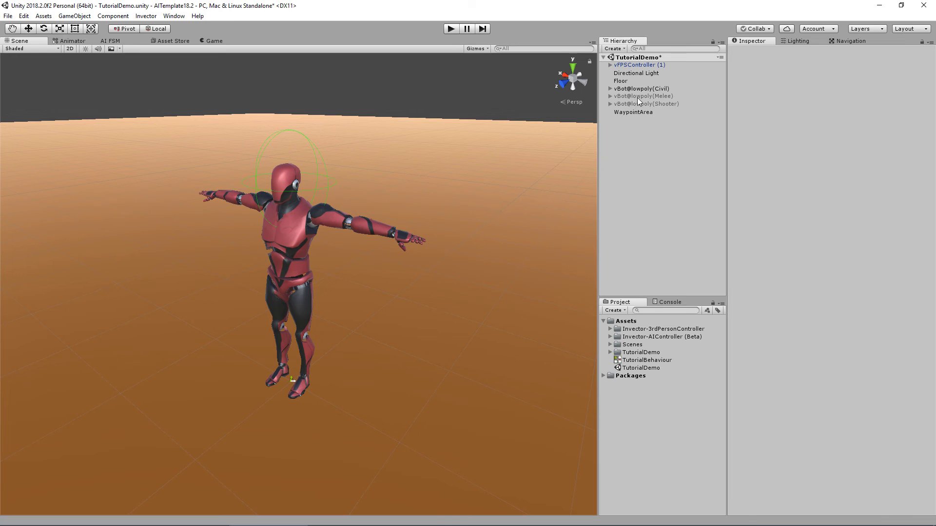
pyautogui.click(636, 88)
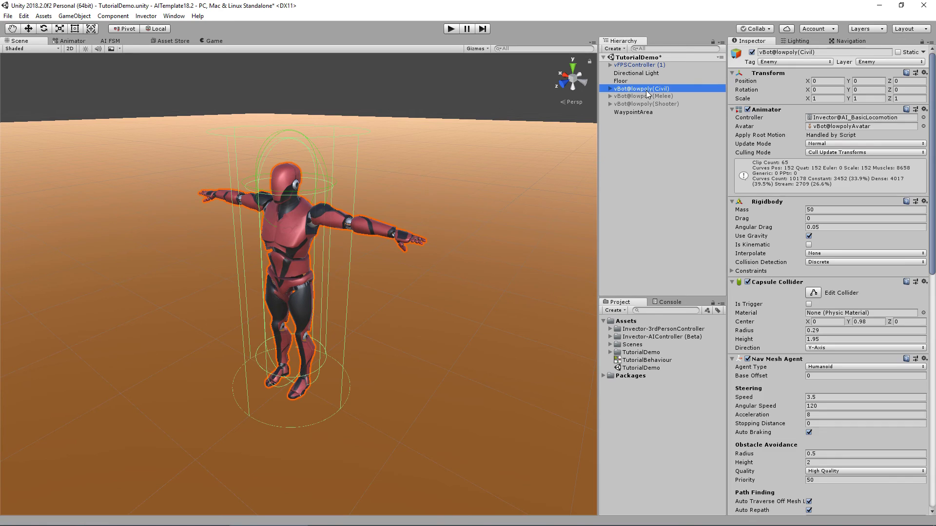
pyautogui.scroll(-15, 800, 292)
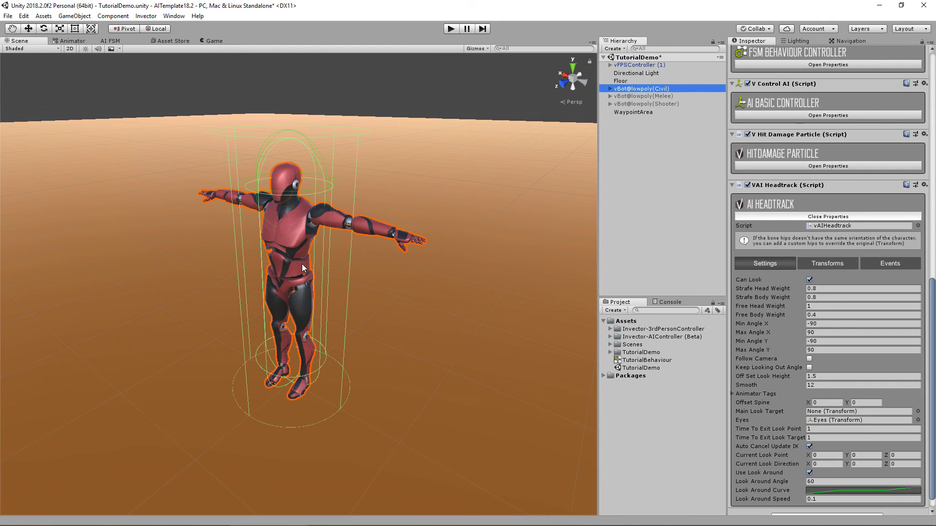
# Find the bot's Spine1 bone in its hierarchy, try rotating it to about -95° around Y, and undo the rotation.
pyautogui.click(859, 421)
pyautogui.click(643, 128)
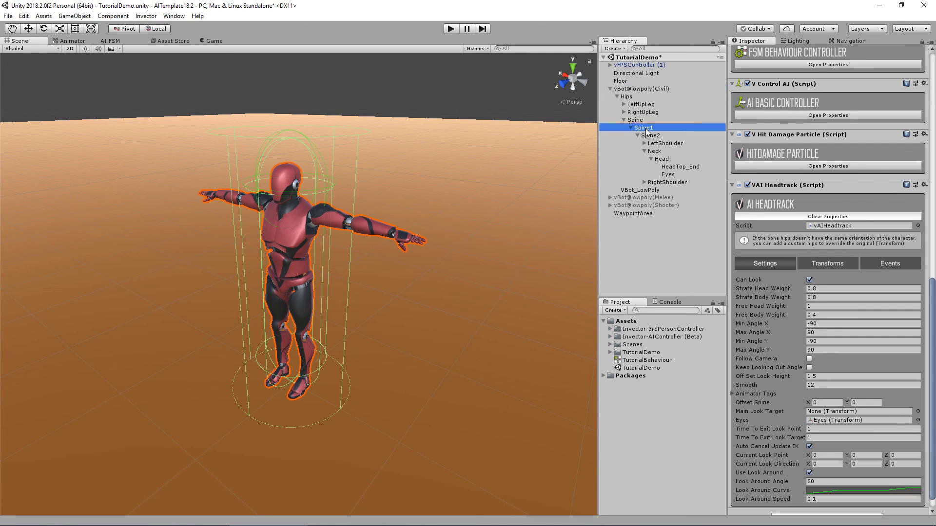
pyautogui.moveTo(293, 250); pyautogui.dragTo(422, 247)
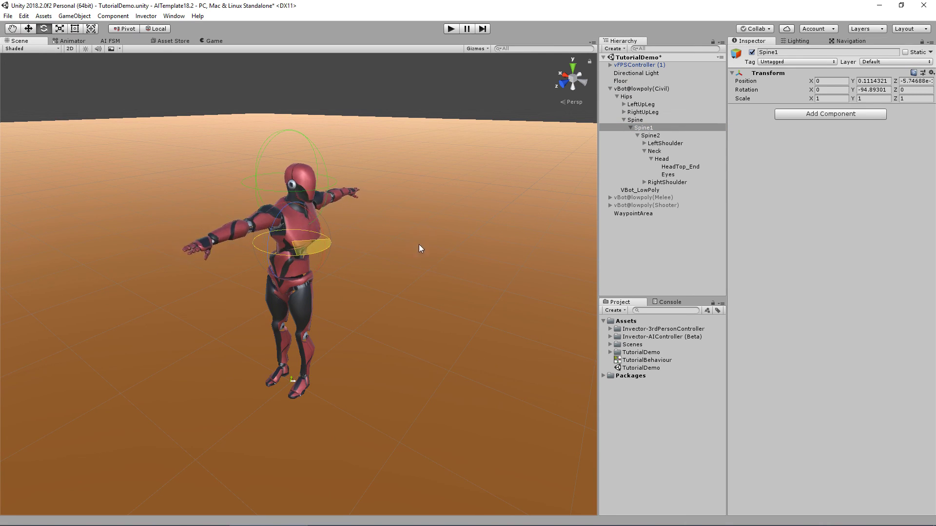
pyautogui.hotkey('ctrl', 'z')
# Review the Min and Max Angle X and Y limits in vBot@lowpoly(Civil)'s AI Headtrack, and clear the selection.
pyautogui.click(653, 88)
pyautogui.scroll(-15, 805, 333)
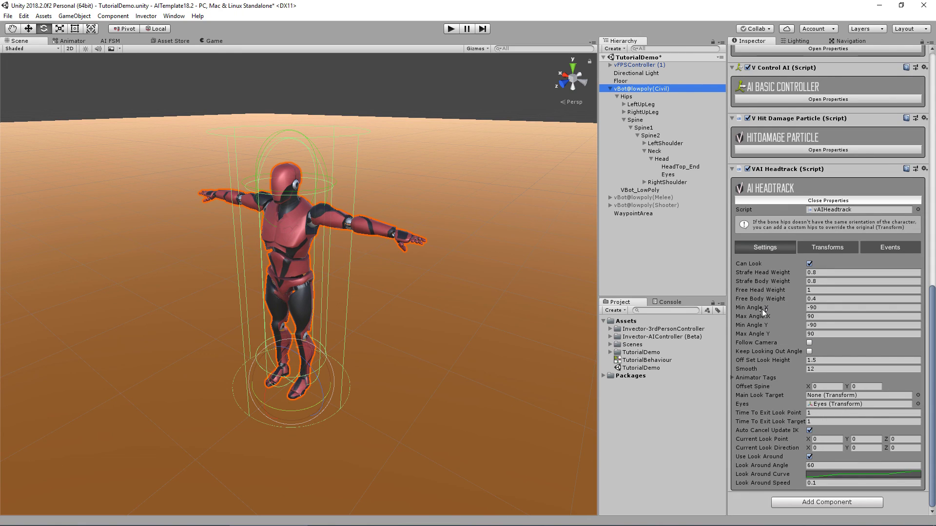
pyautogui.click(716, 244)
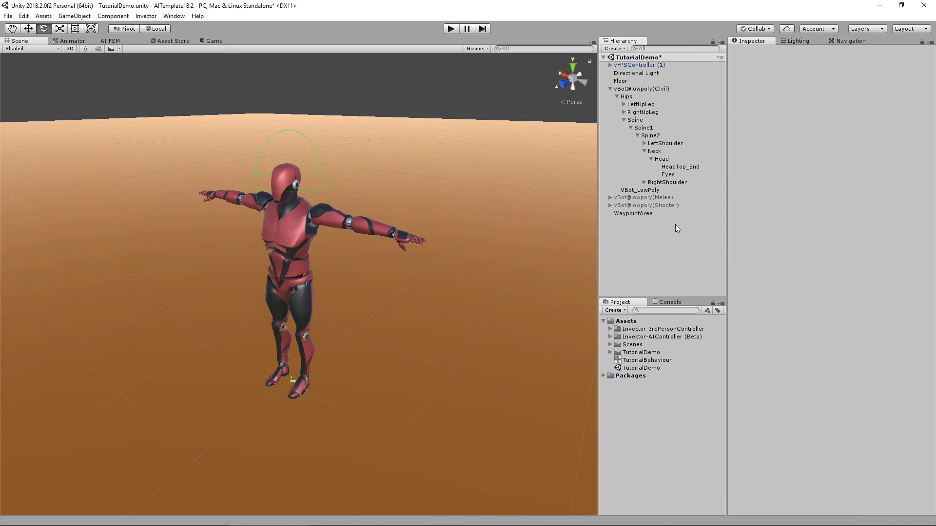